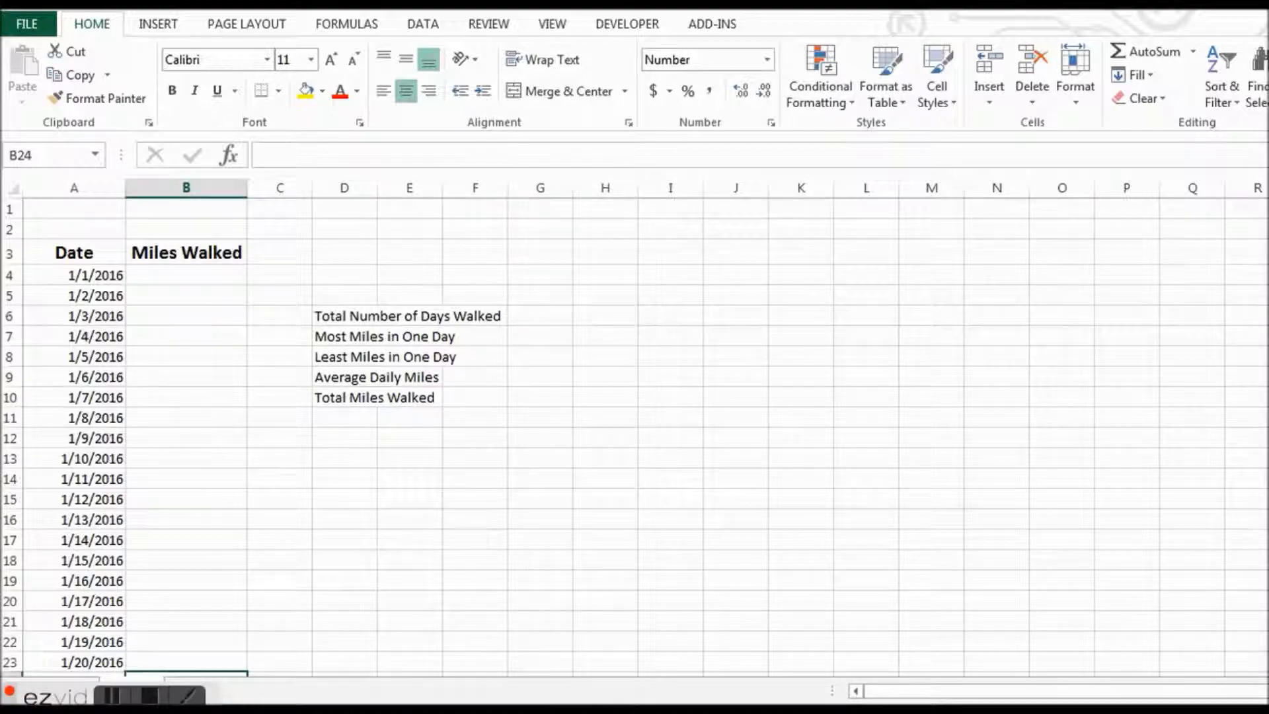
key(shift+Down)
key(shift+Down)
key(shift+Down)
key(shift+Down)
key(shift+Down)
key(shift+Down)
key(shift+Down)
key(shift+Down)
key(shift+Down)
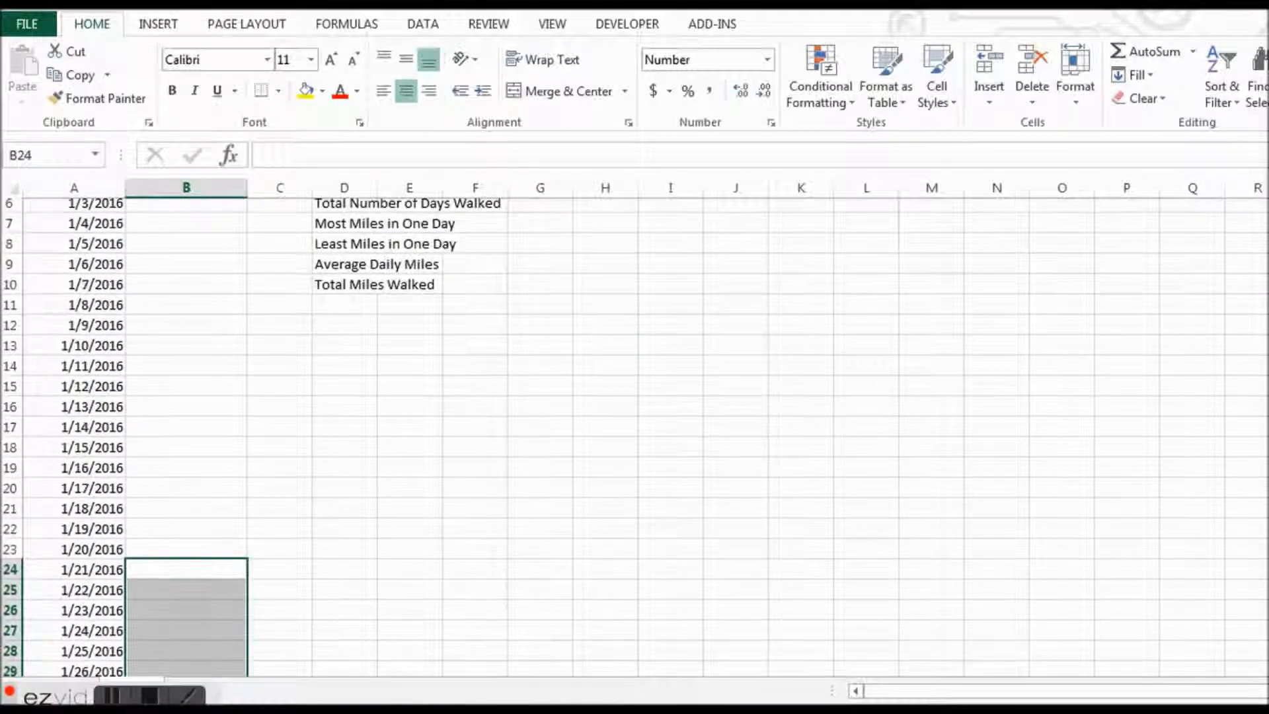
- Enter the miles walked for 1/1/2016, 1/3/2016 and 1/4/2016 as 4, 2.3 and 2.5, leaving 1/2/2016 blank
scroll(634, 436, up, 3)
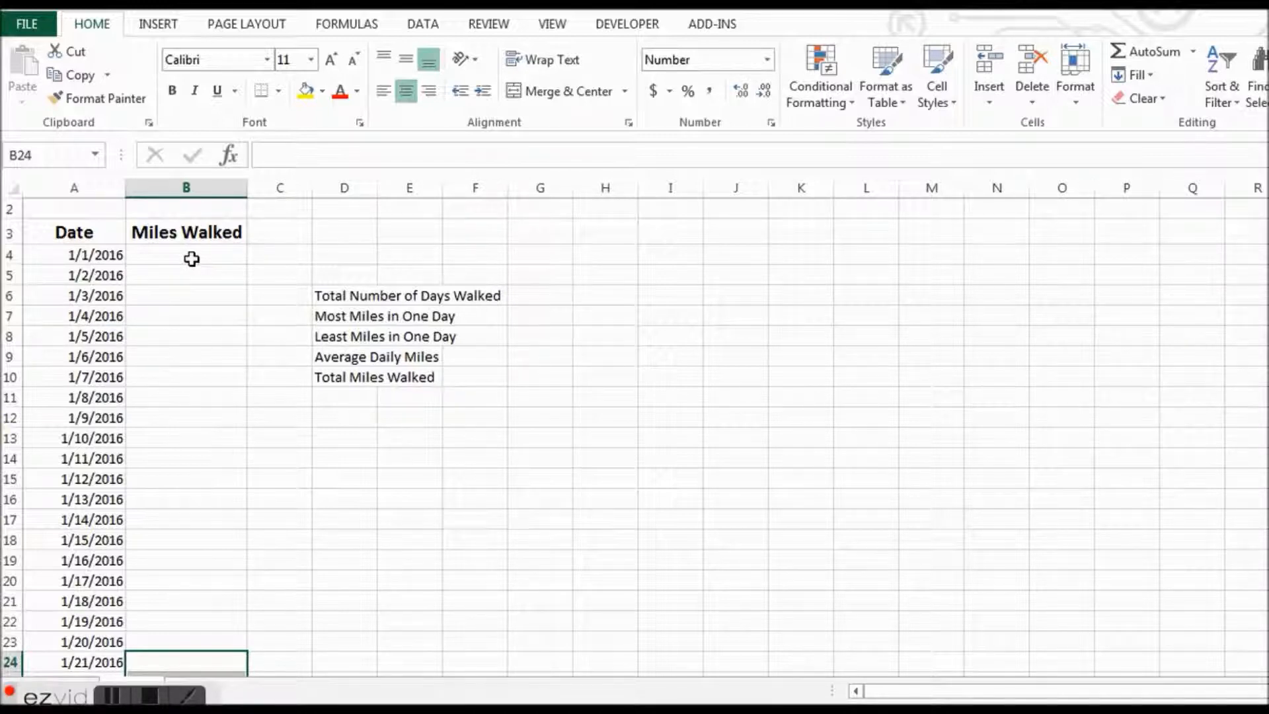
click(192, 258)
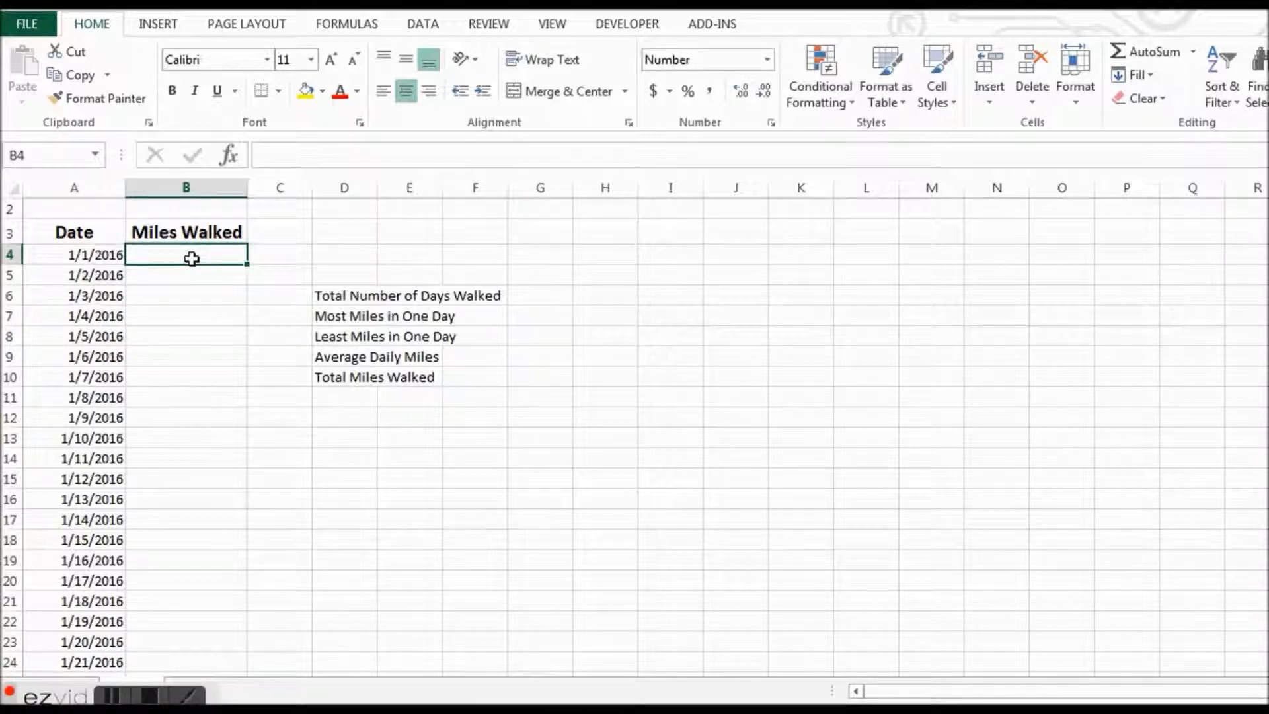
text(4)
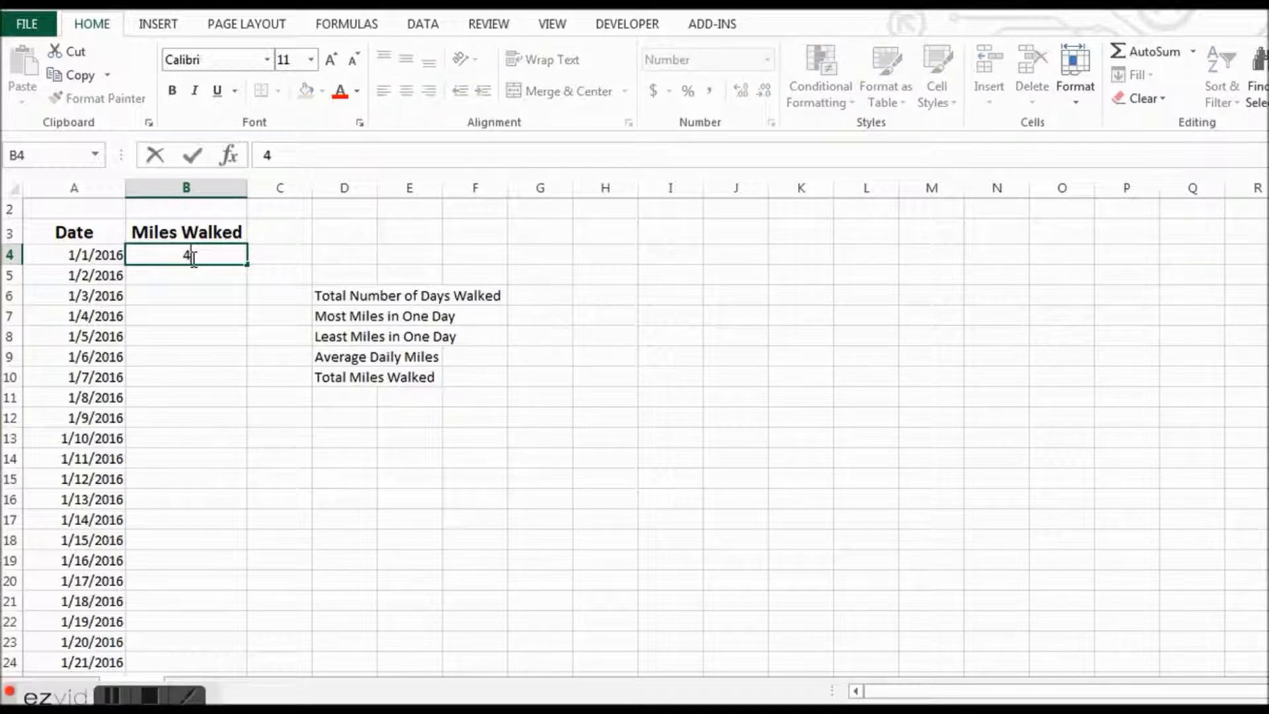
key(Return)
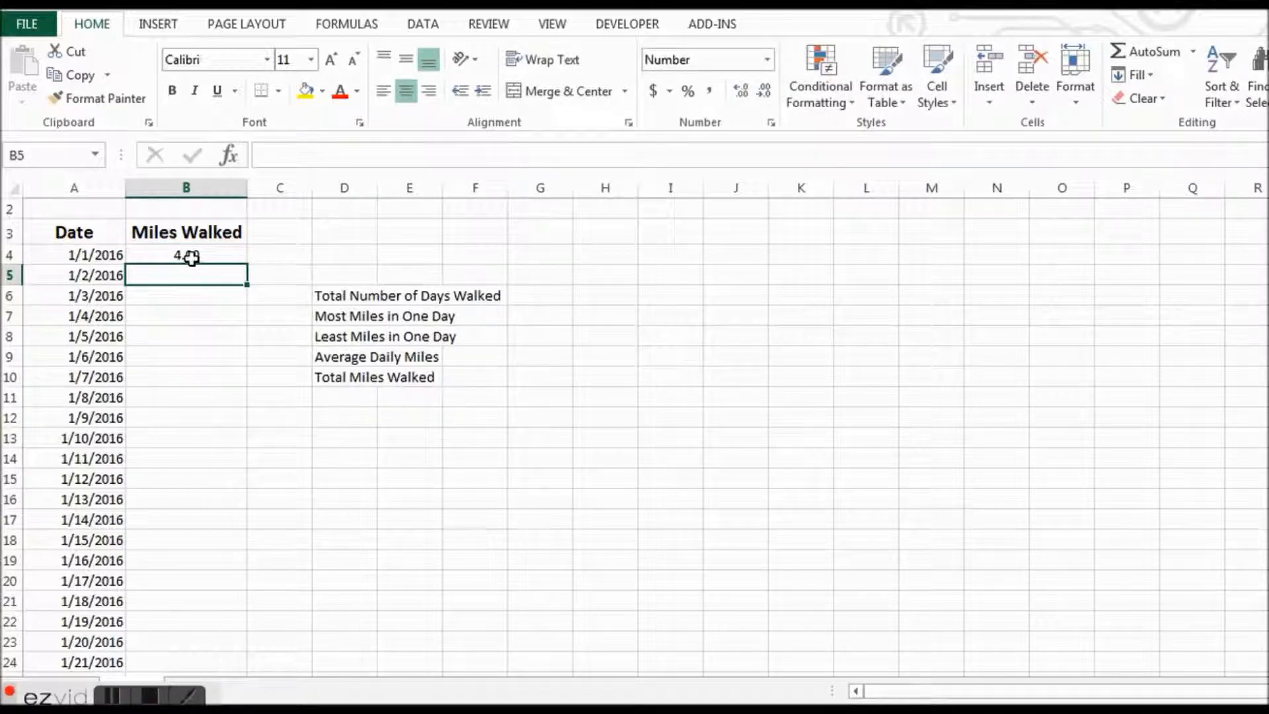
click(199, 295)
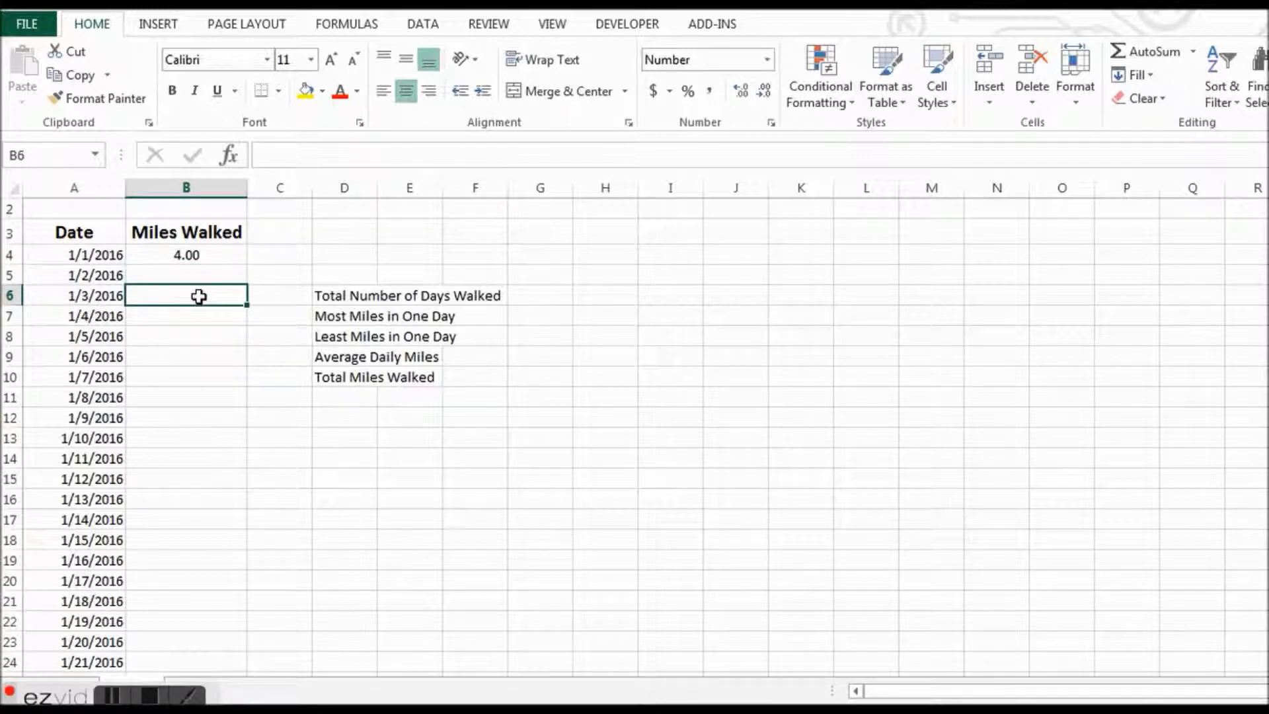
text(2.3)
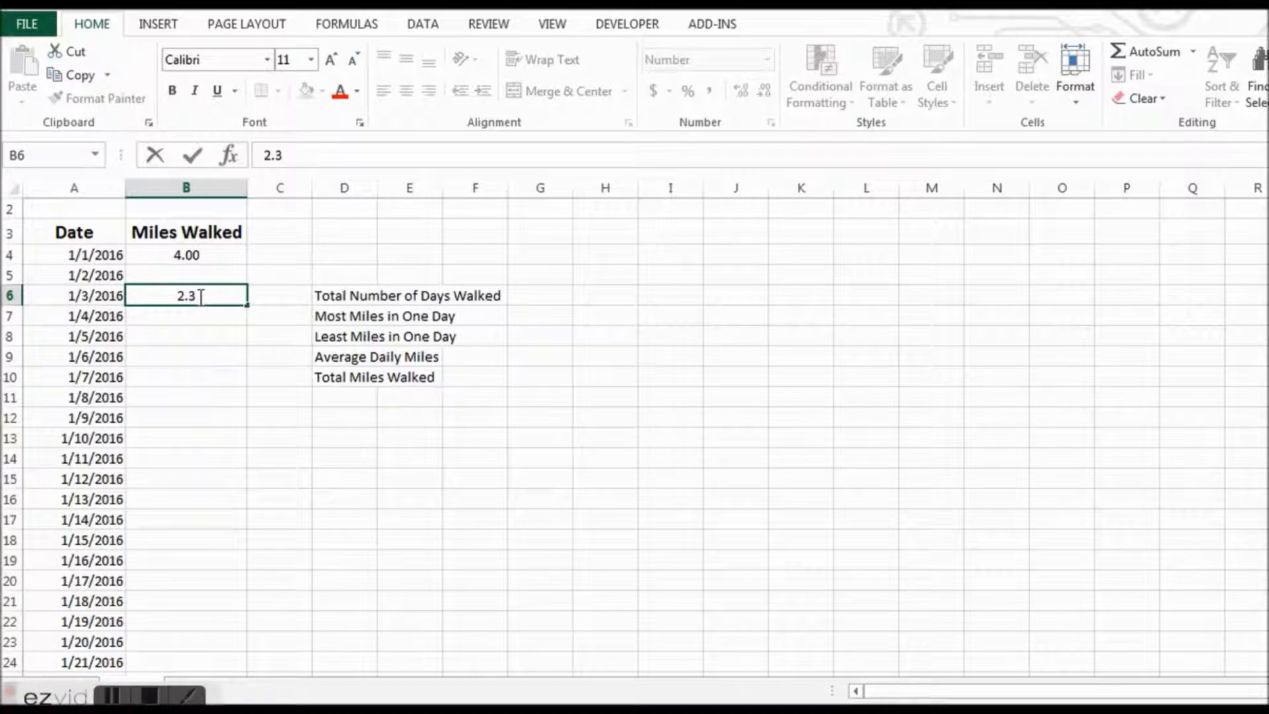
key(Return)
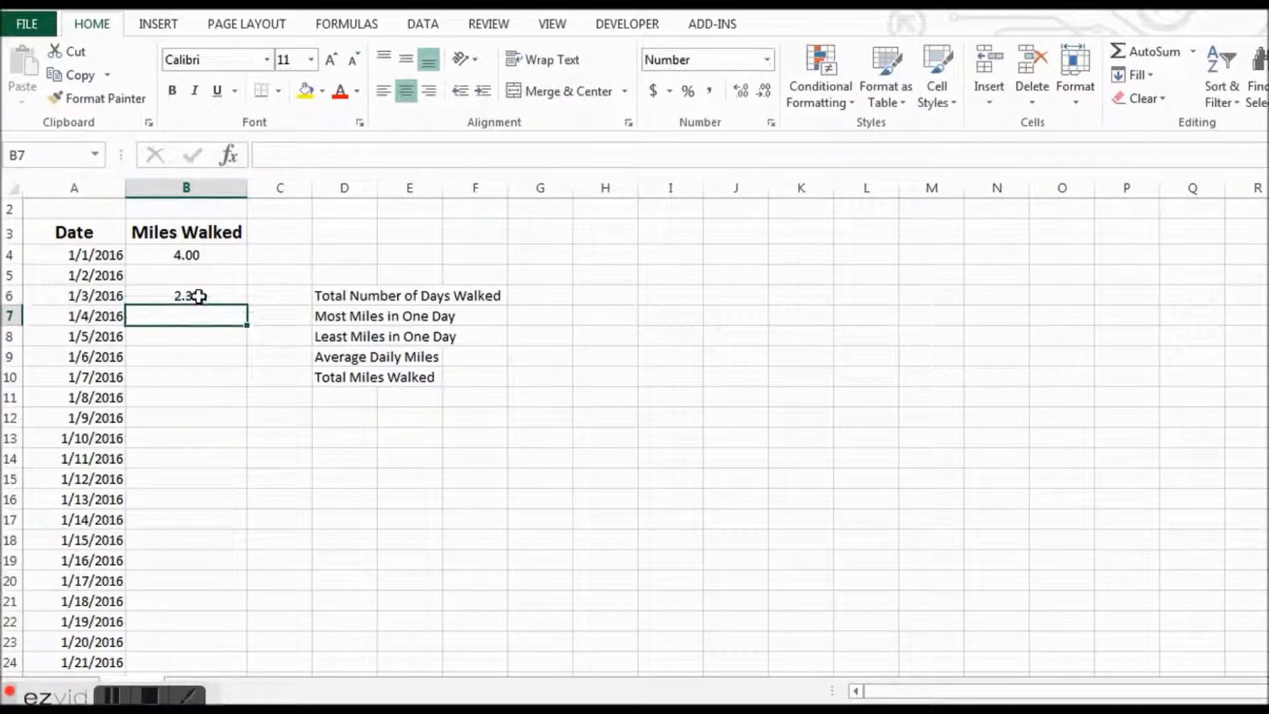
text(2.5)
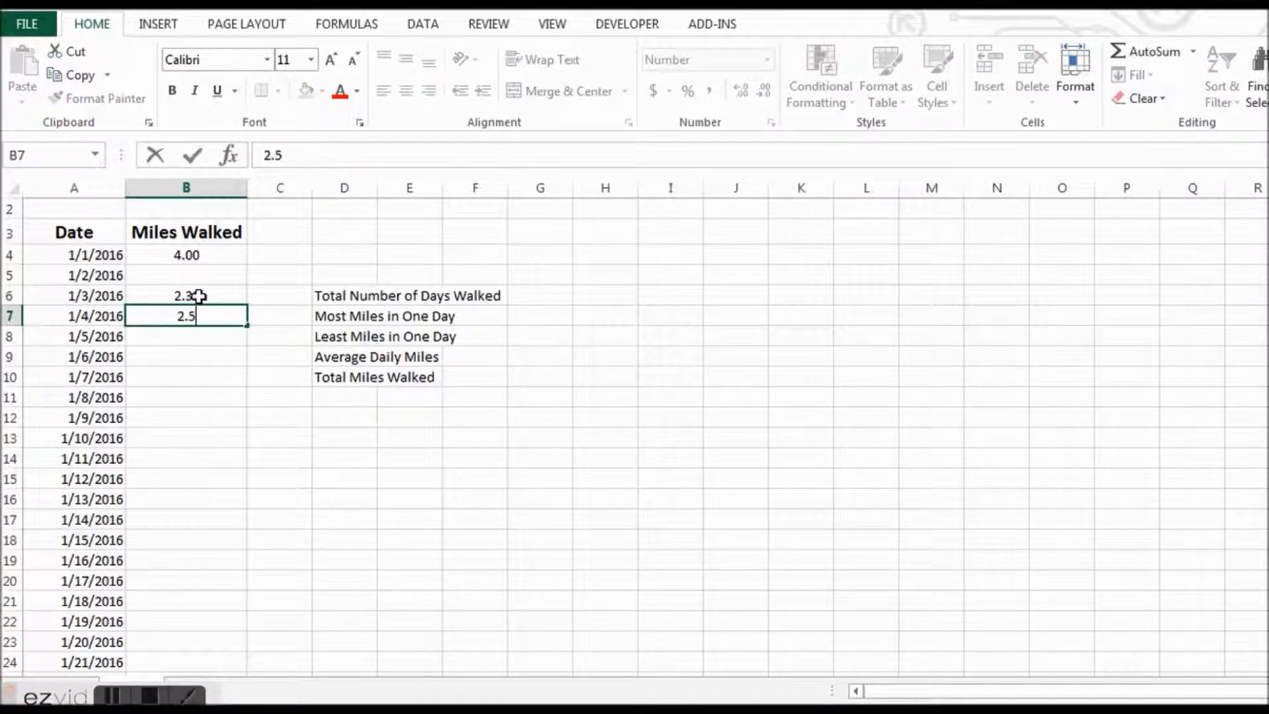
key(Return)
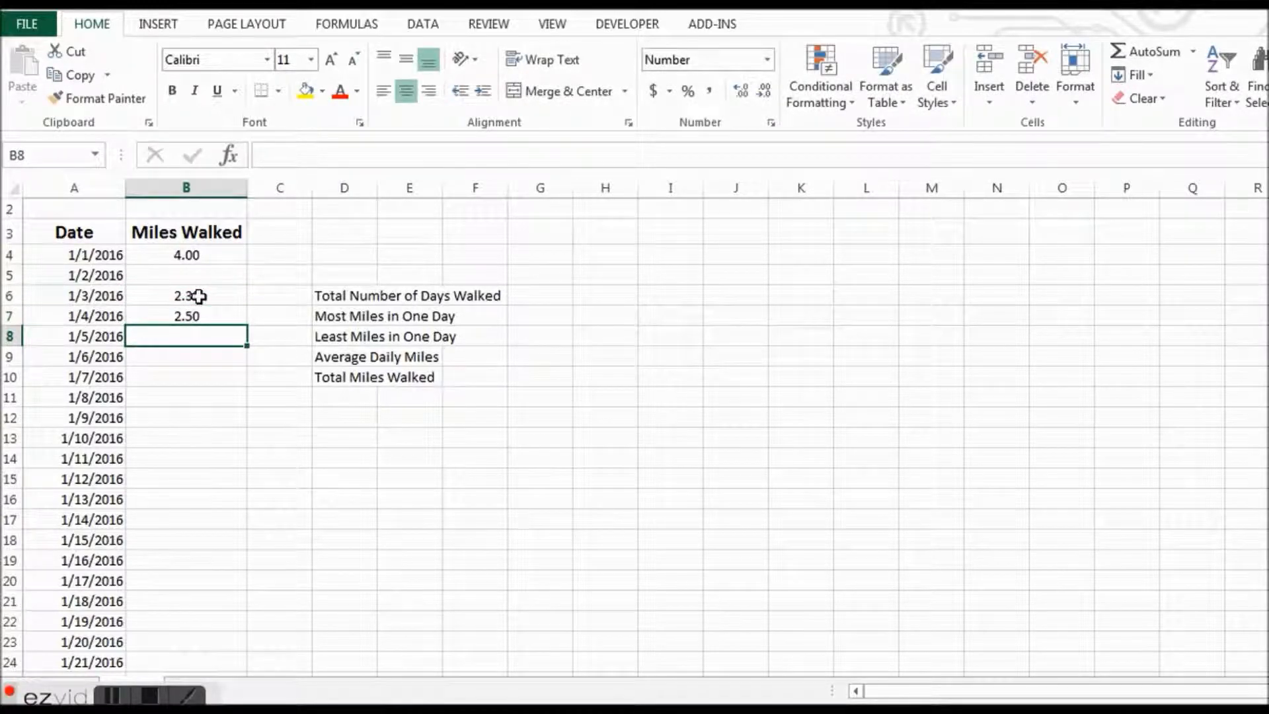
- Leave 1/5/2016 blank and enter 3.2 miles for 1/6/2016 and 3.3 miles for 1/7/2016
key(Return)
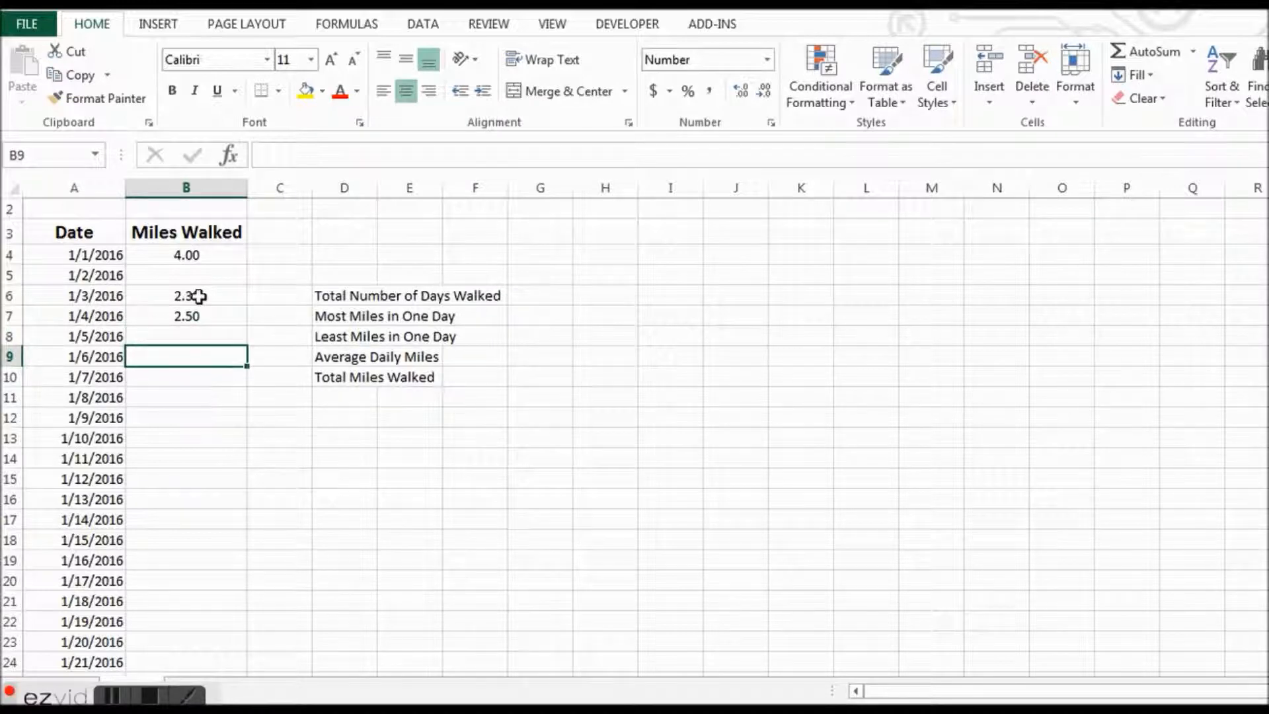
text(3.2)
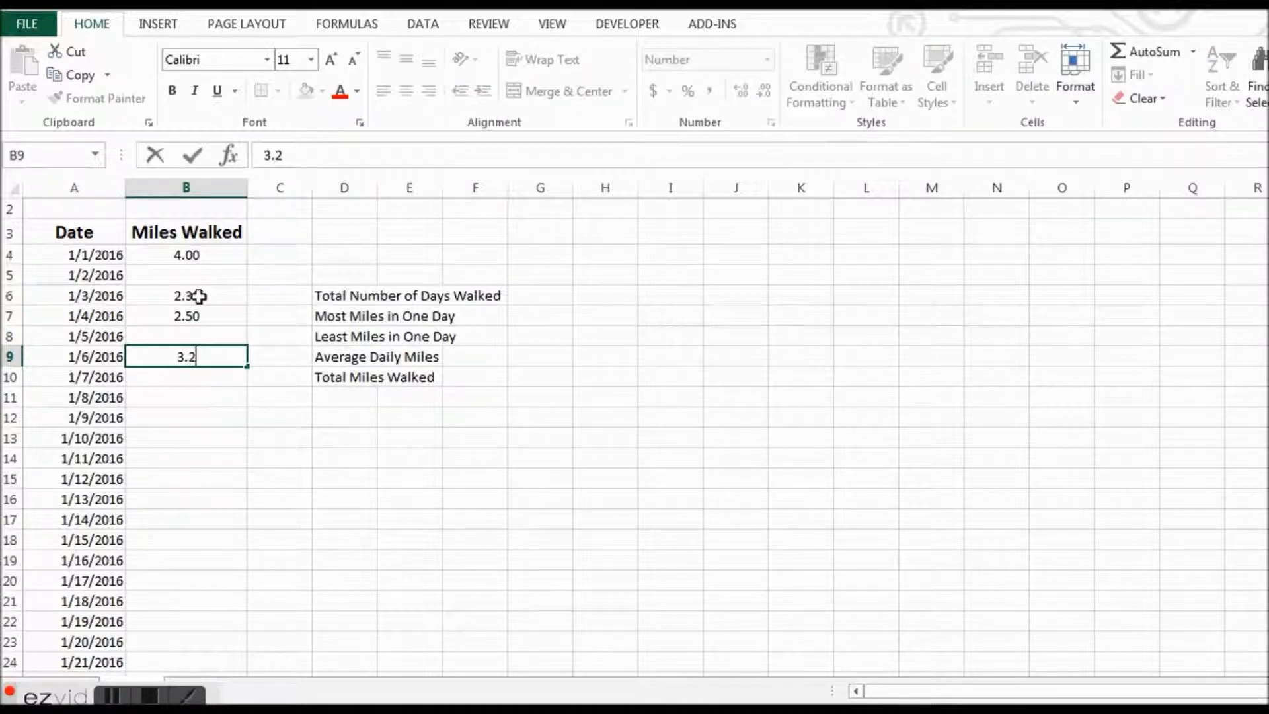
key(Return)
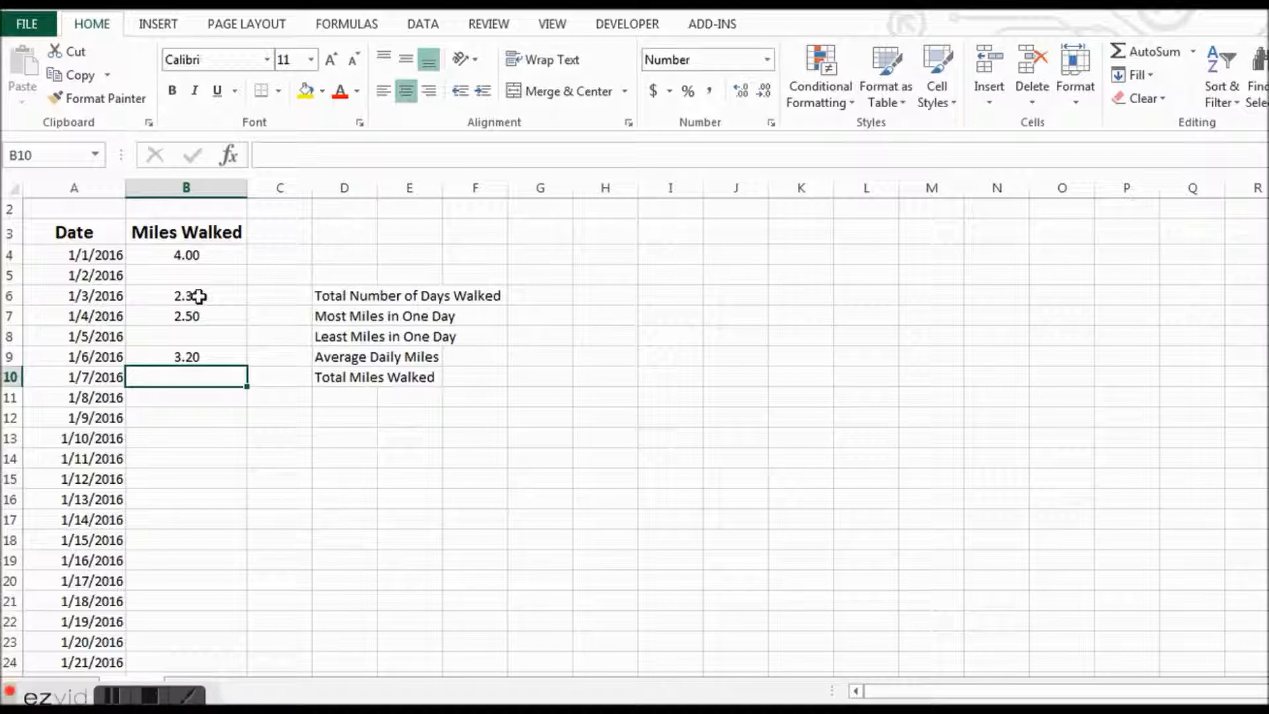
text(3.3)
key(Return)
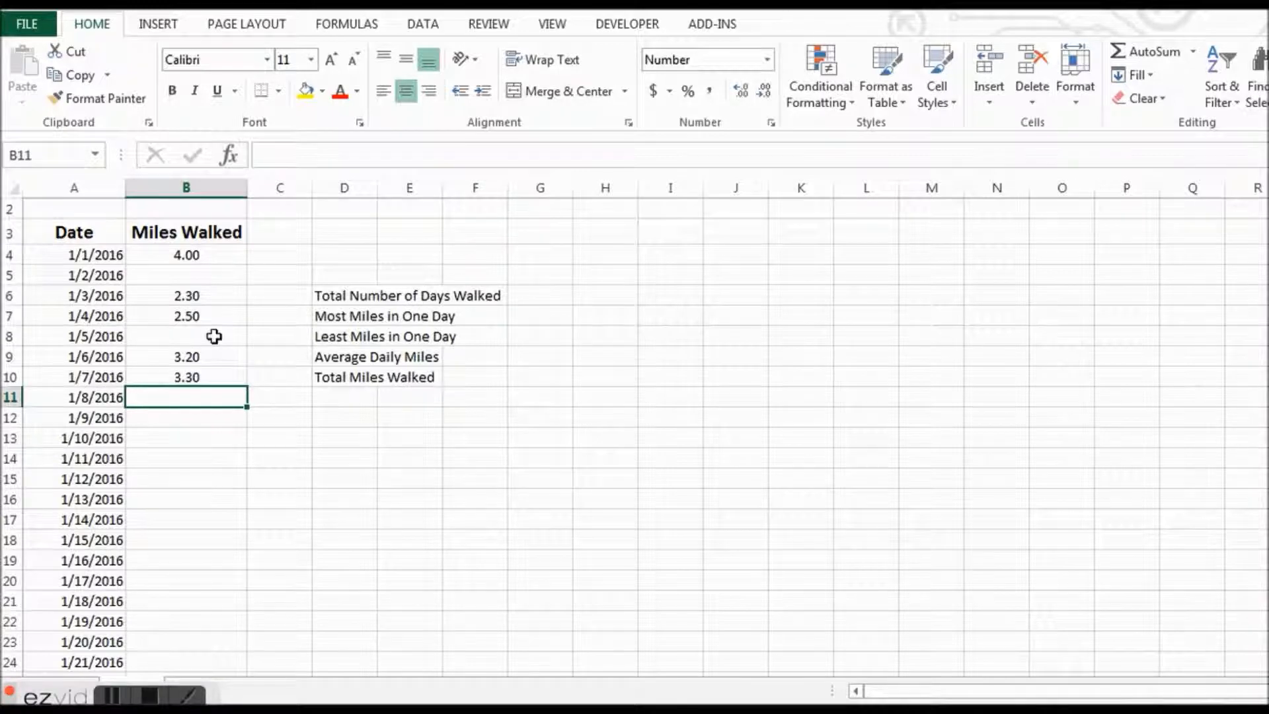
- Begin the Average Daily Miles formula in C9 with the sum of the whole month's miles, =sum(B4:B34)
click(282, 360)
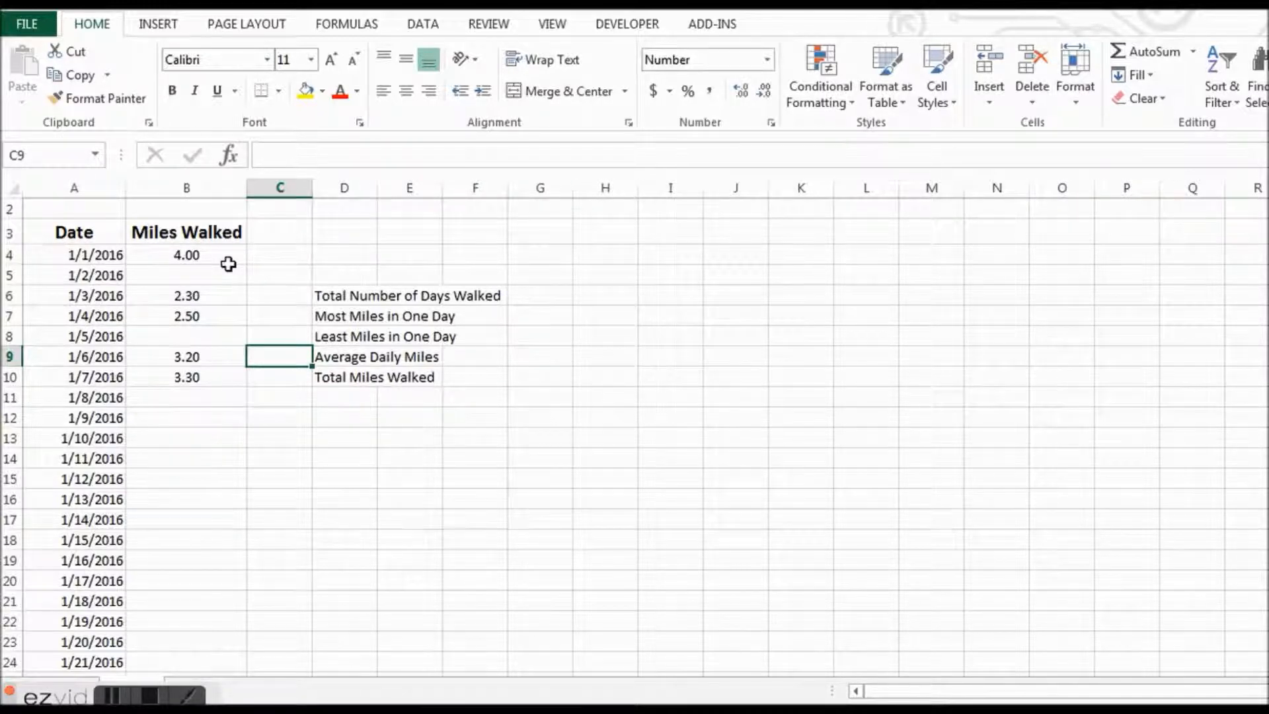
text(=)
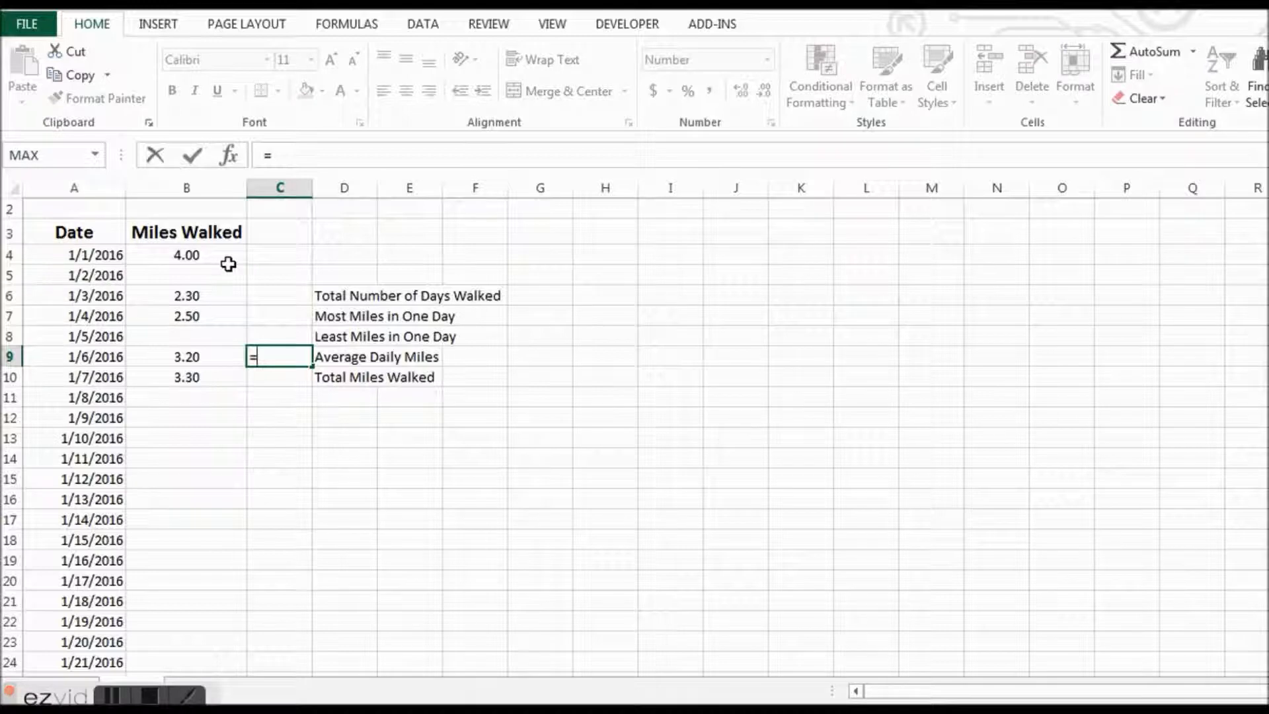
text(sum()
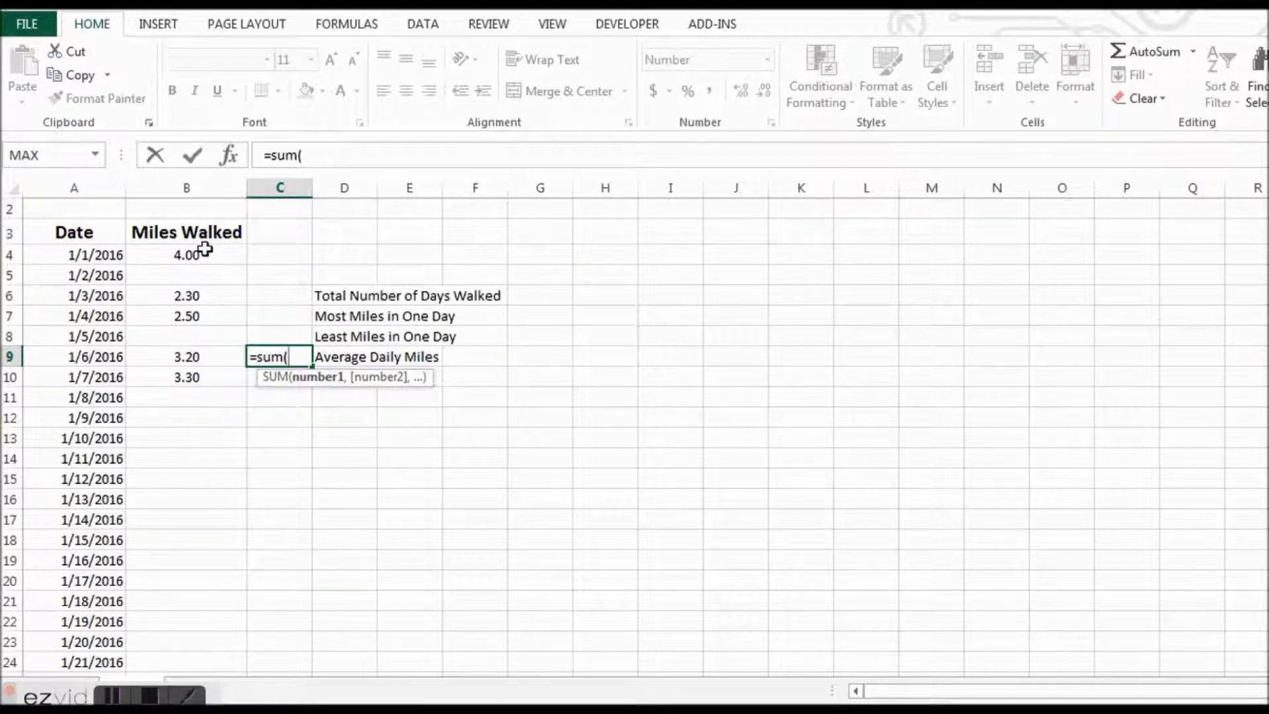
drag(205, 253, 214, 634)
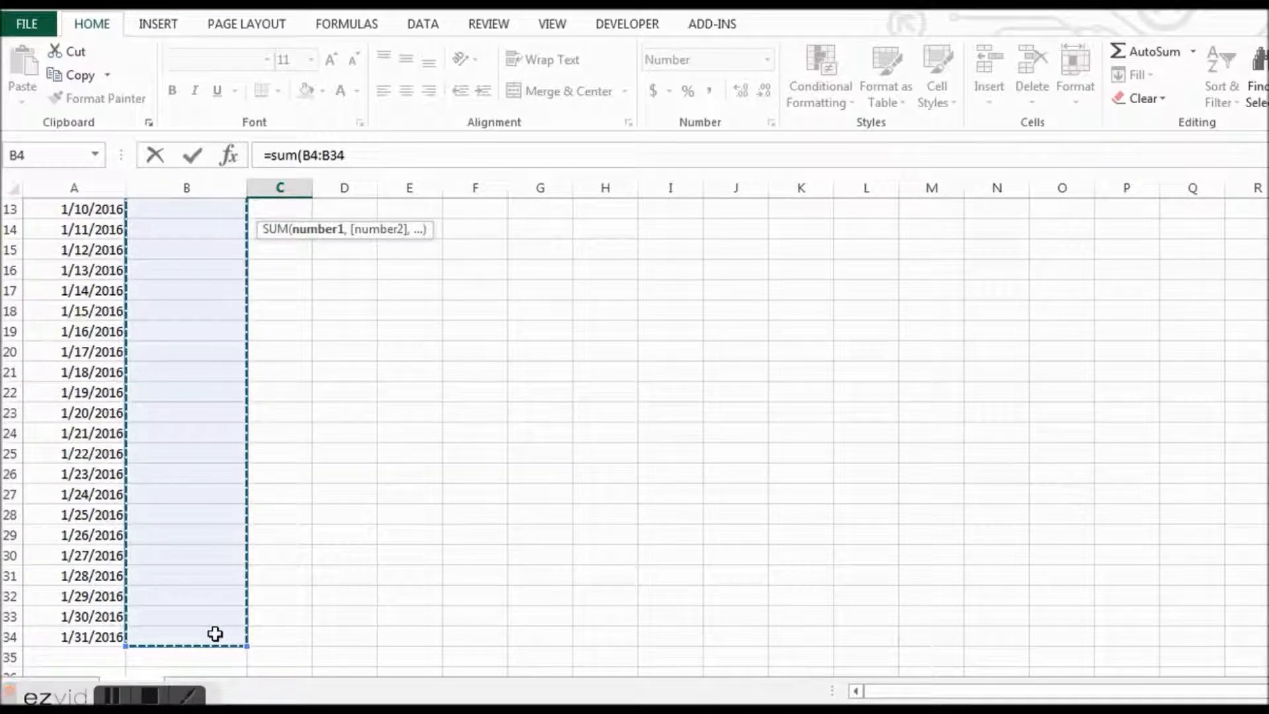
click(379, 160)
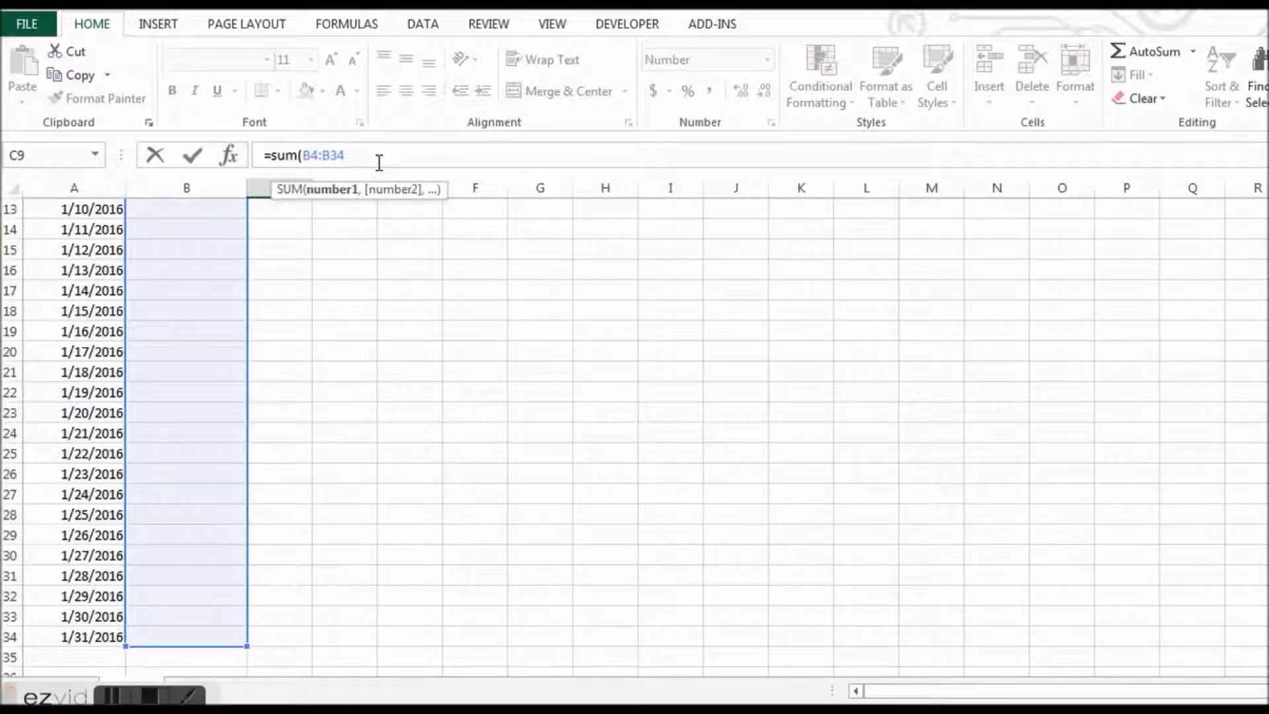
text())
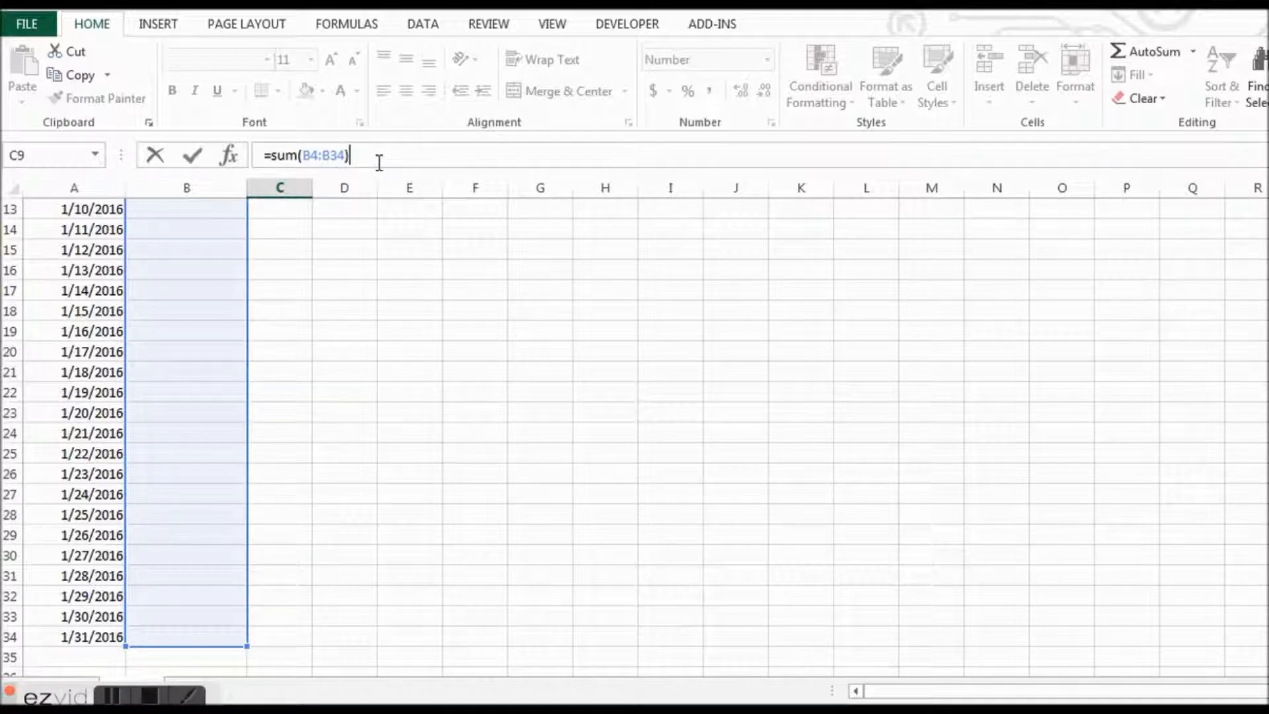
text(/count)
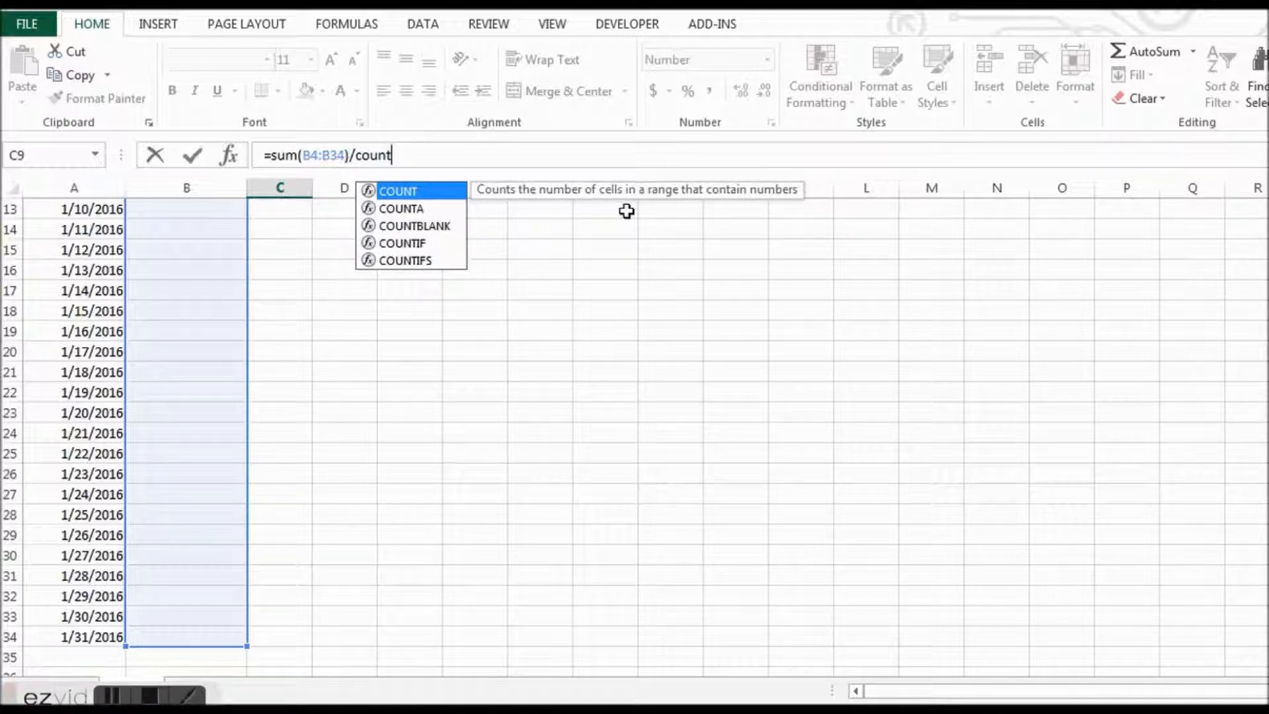
- Complete the C9 formula by dividing the sum by count(B4:B34), and enter it
text(()
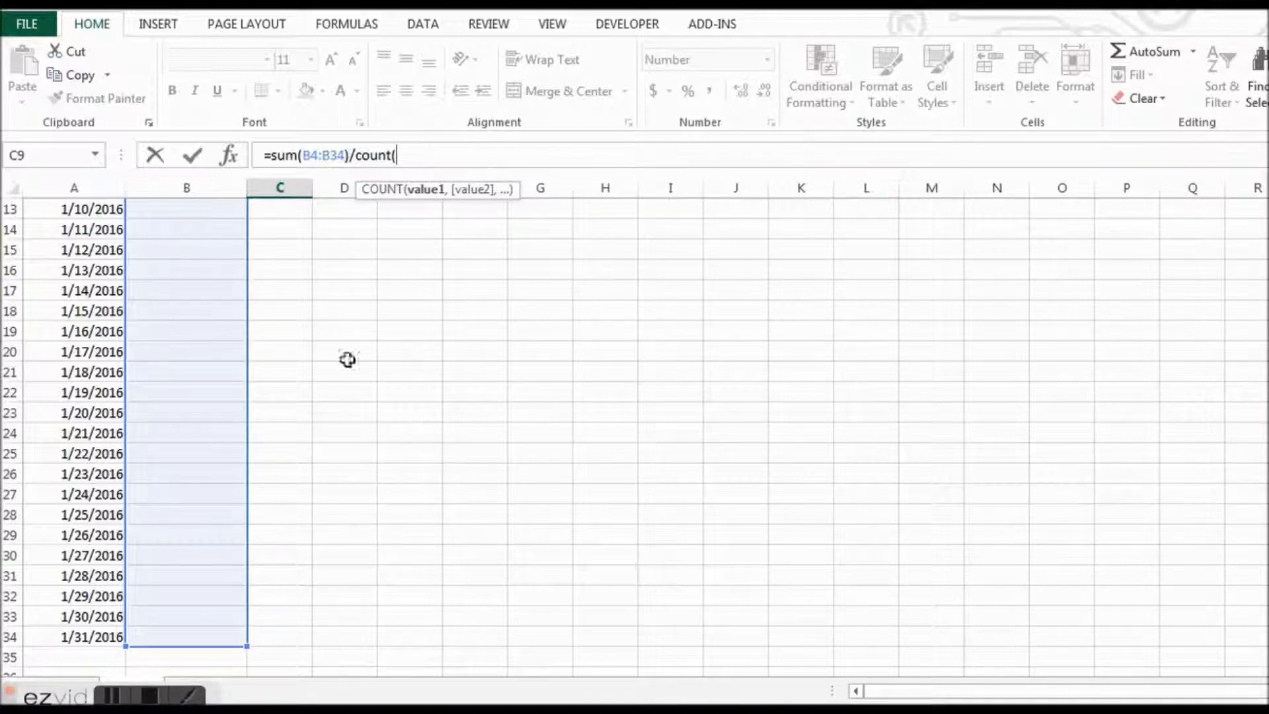
click(198, 634)
drag(198, 633, 200, 252)
text())
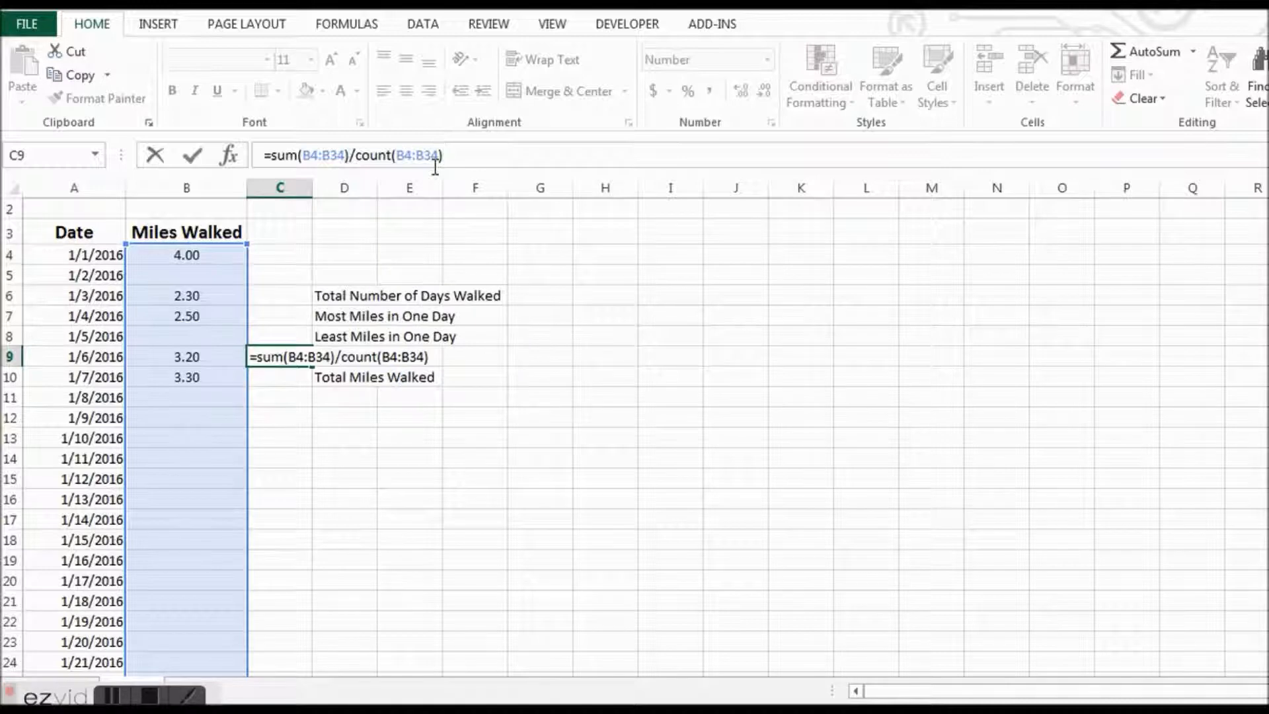
key(Return)
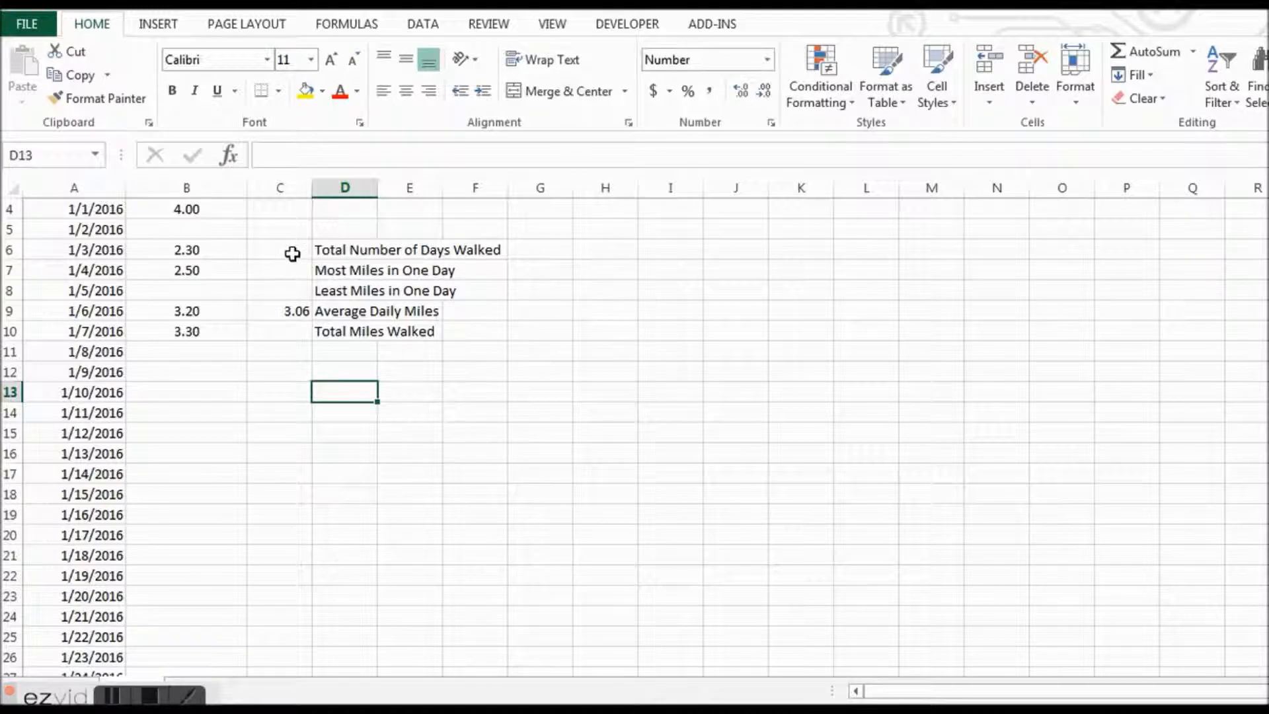
- Calculate the Total Number of Days Walked in C6 with a COUNT formula over B4:B34
click(294, 251)
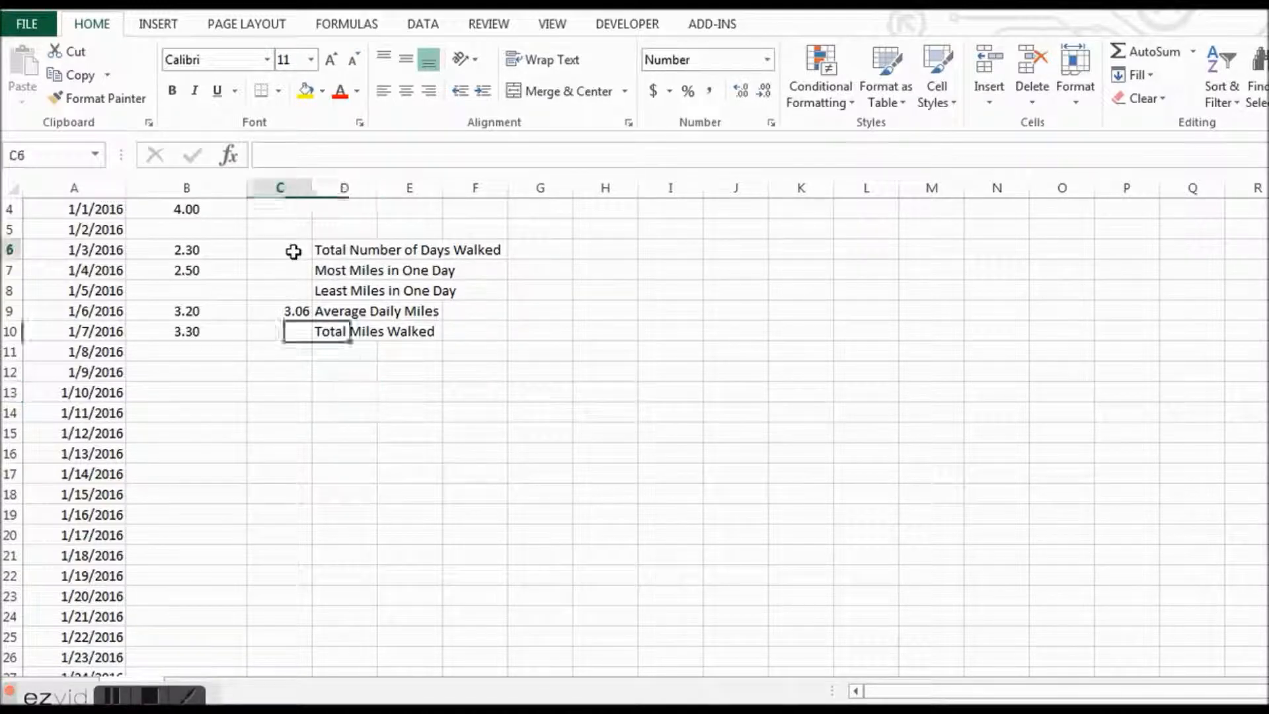
text(=)
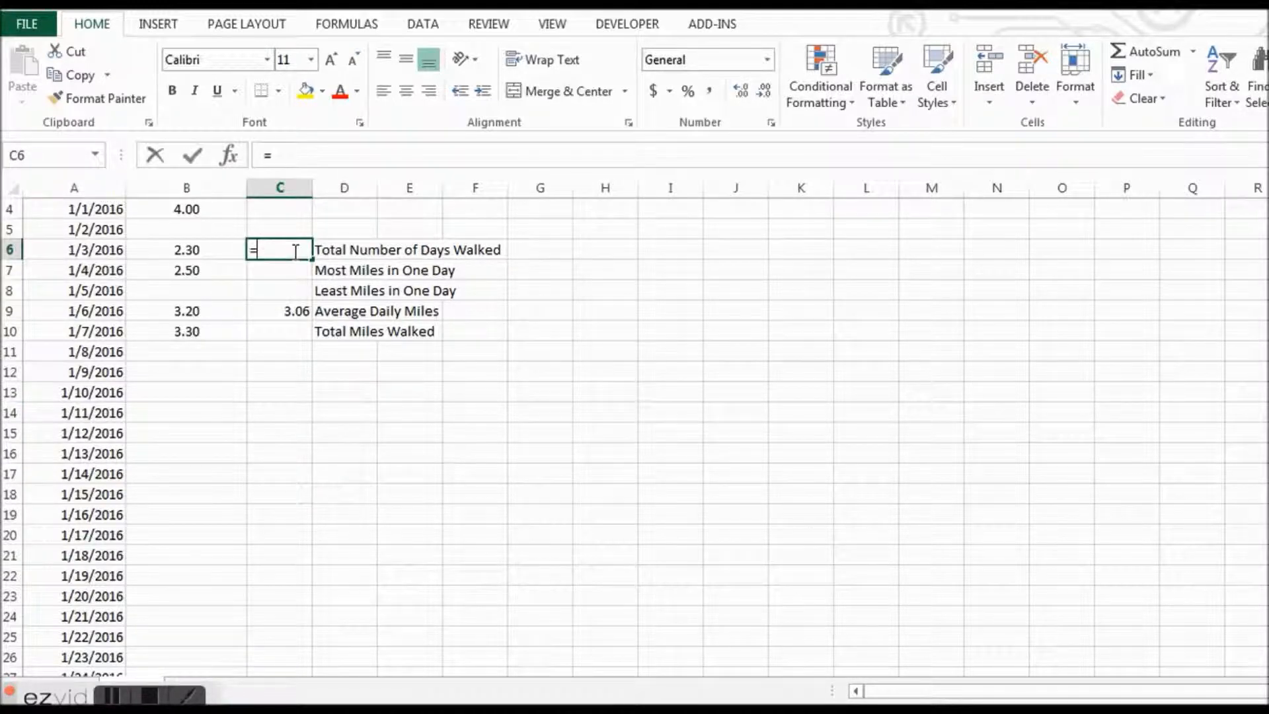
text(coount)
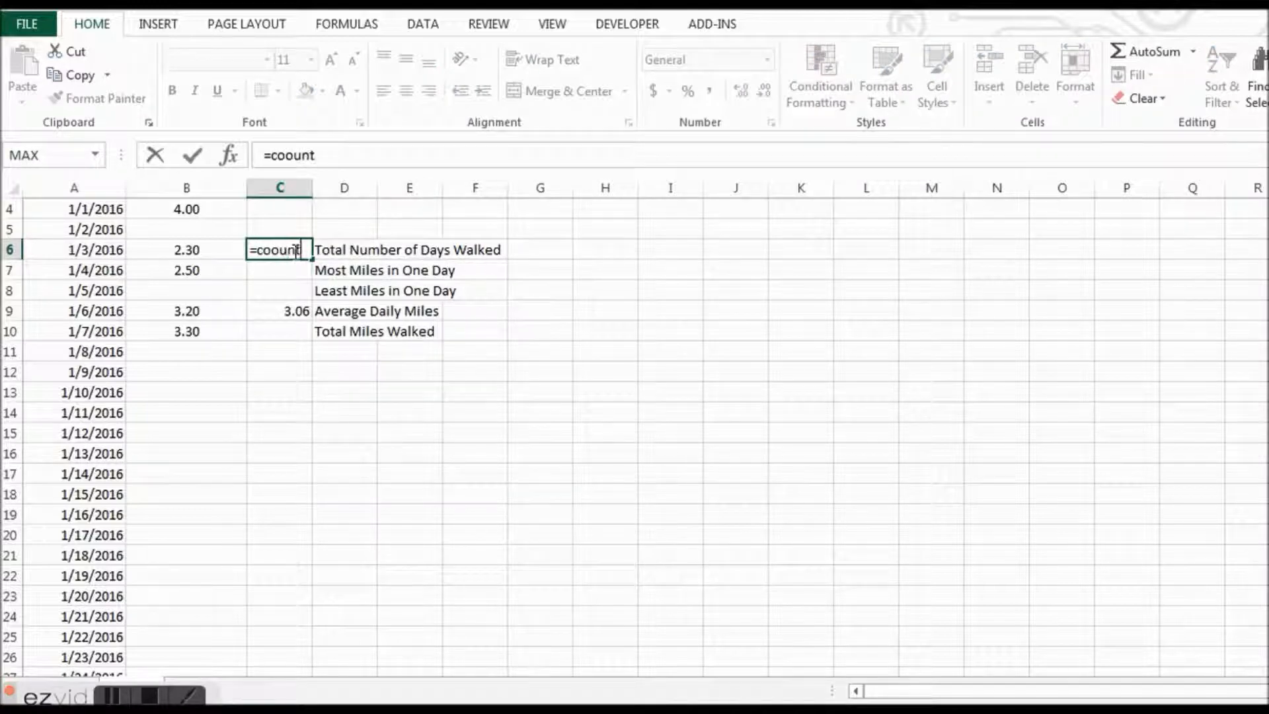
key(BackSpace)
key(BackSpace)
key(BackSpace)
key(BackSpace)
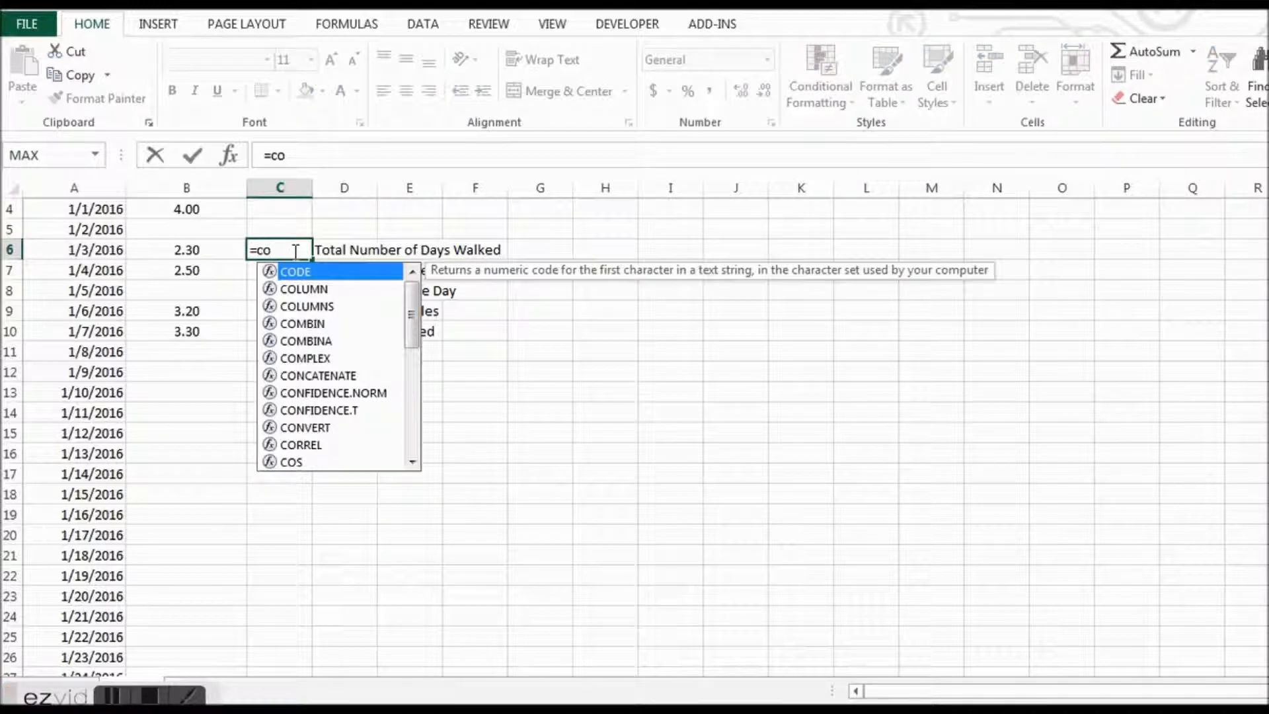
text(unt()
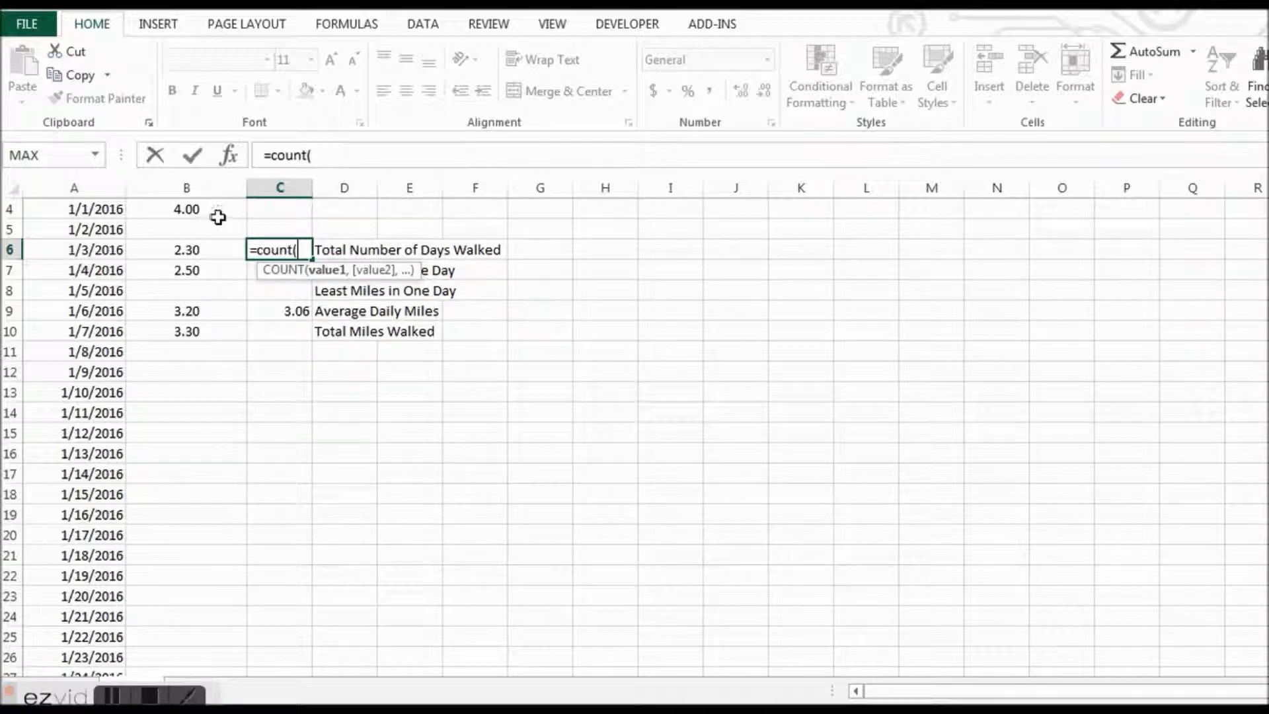
drag(221, 206, 201, 636)
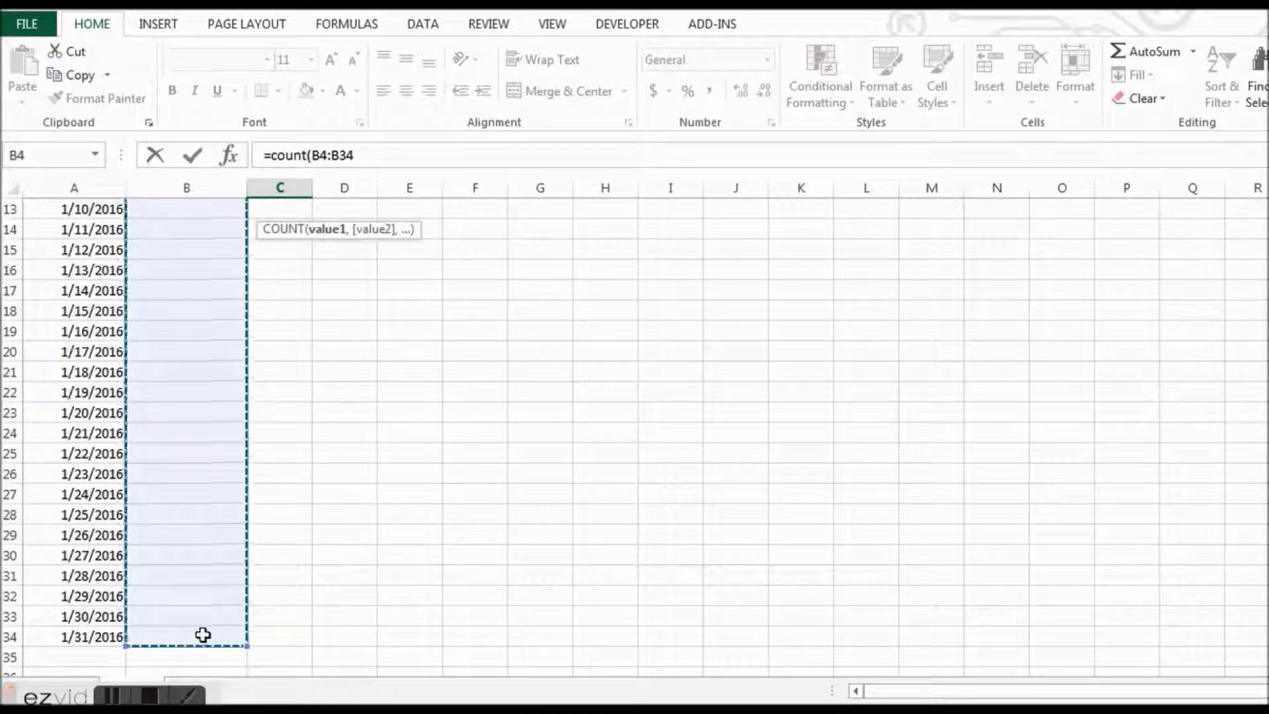
key(Return)
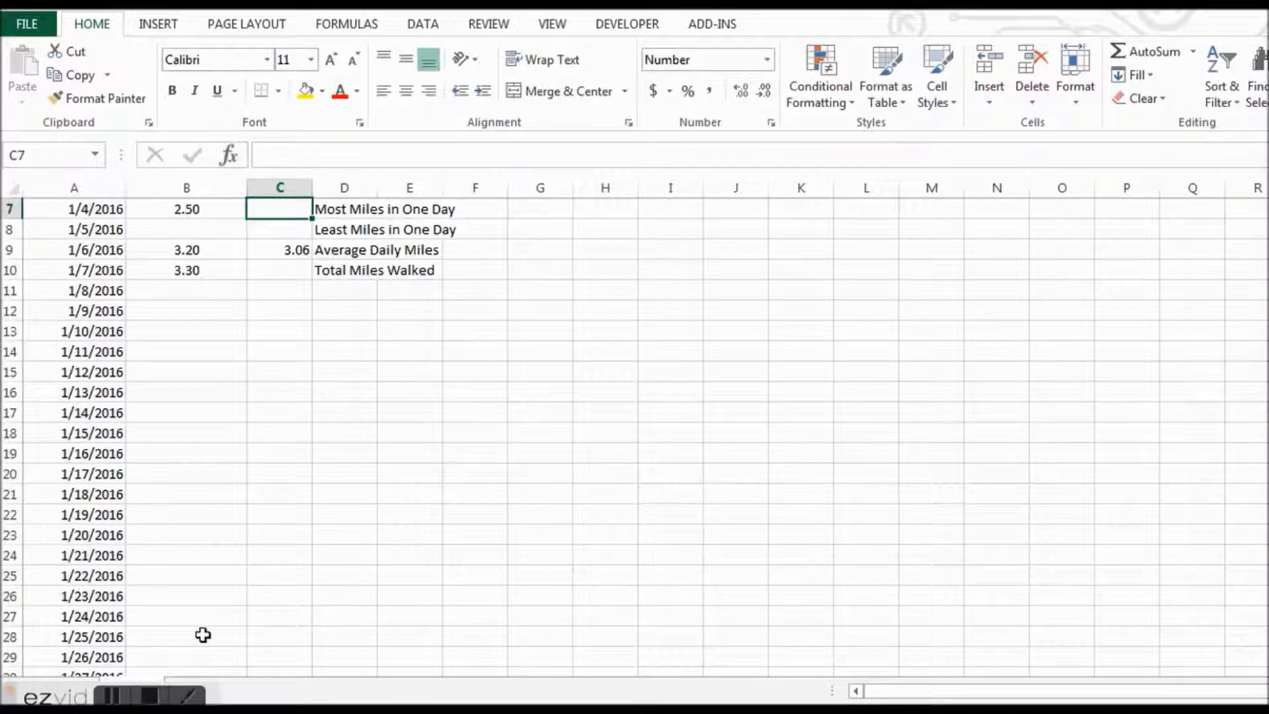
- Calculate Most Miles in One Day in C7 with a MAX formula over the month's miles, B4:B34
scroll(634, 436, up, 1)
scroll(634, 436, up, 1)
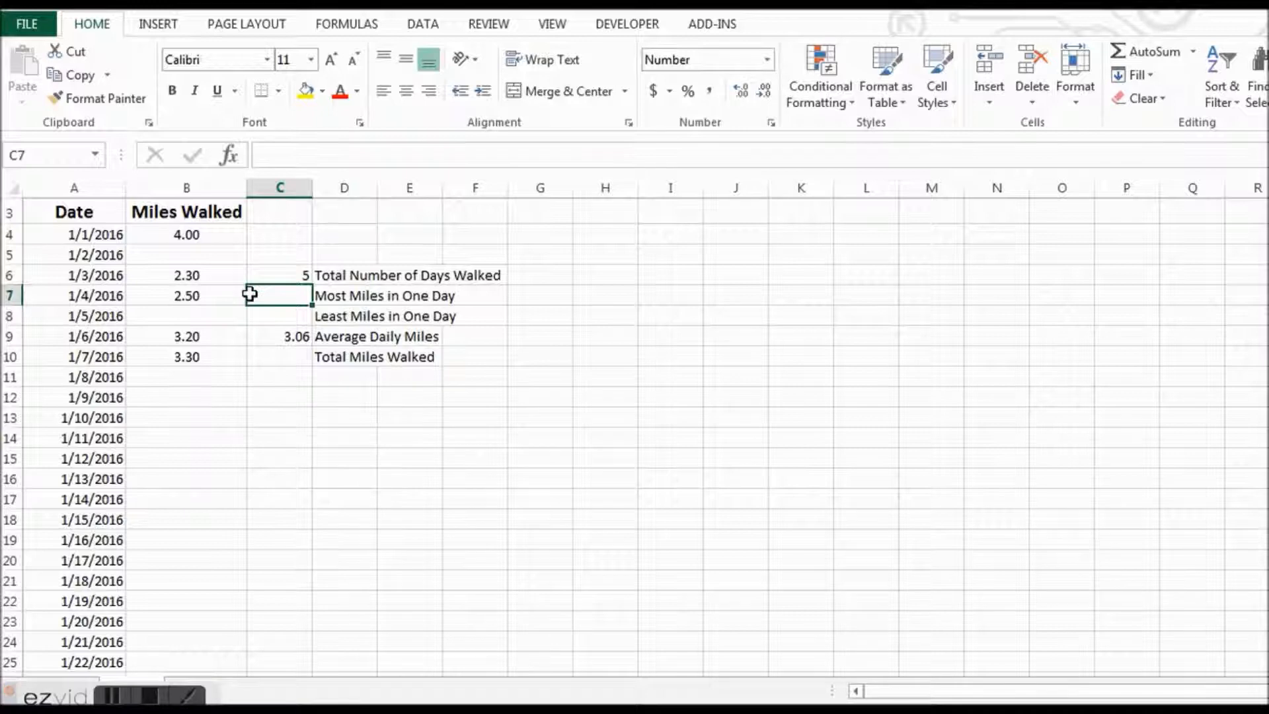
text(=)
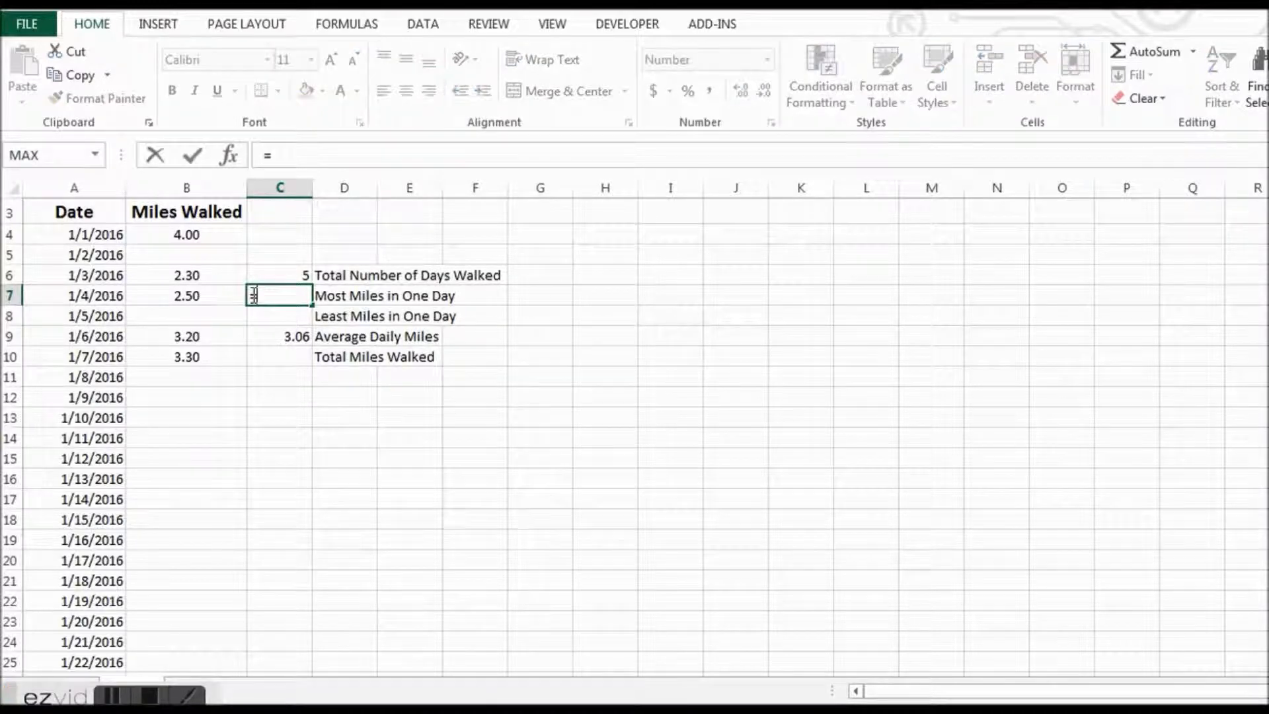
text(max)
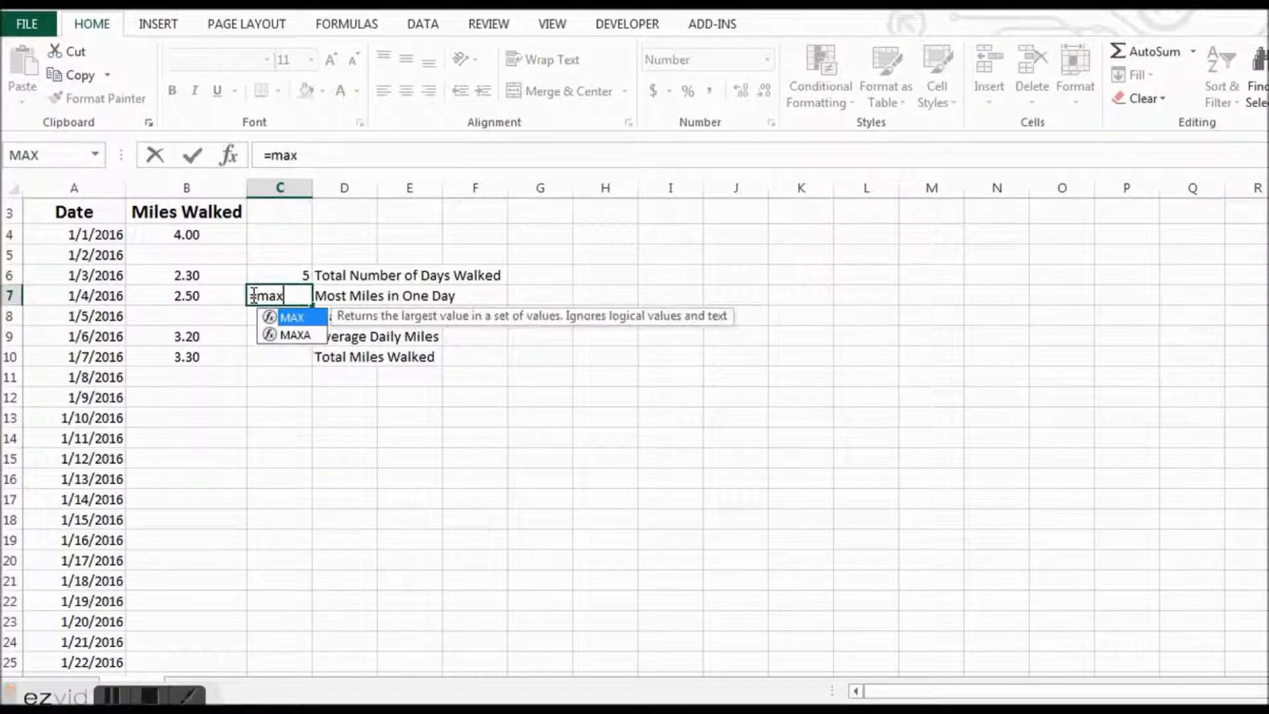
text(()
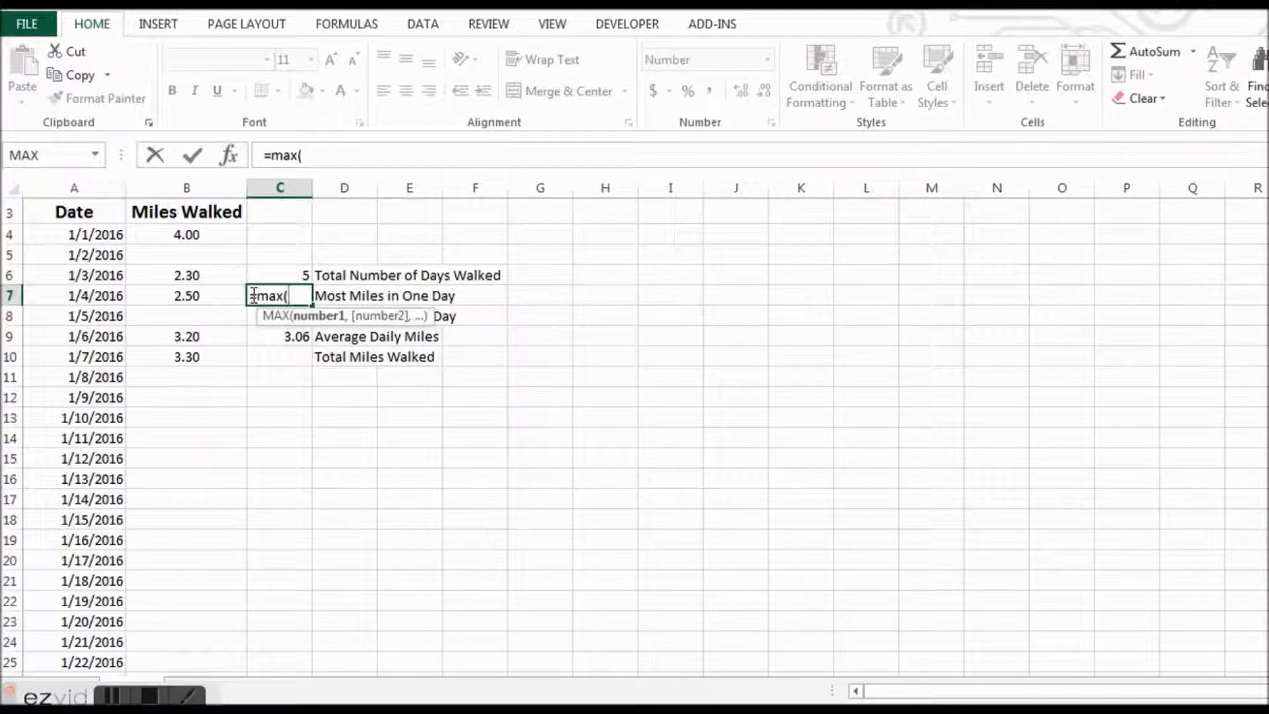
drag(178, 234, 188, 633)
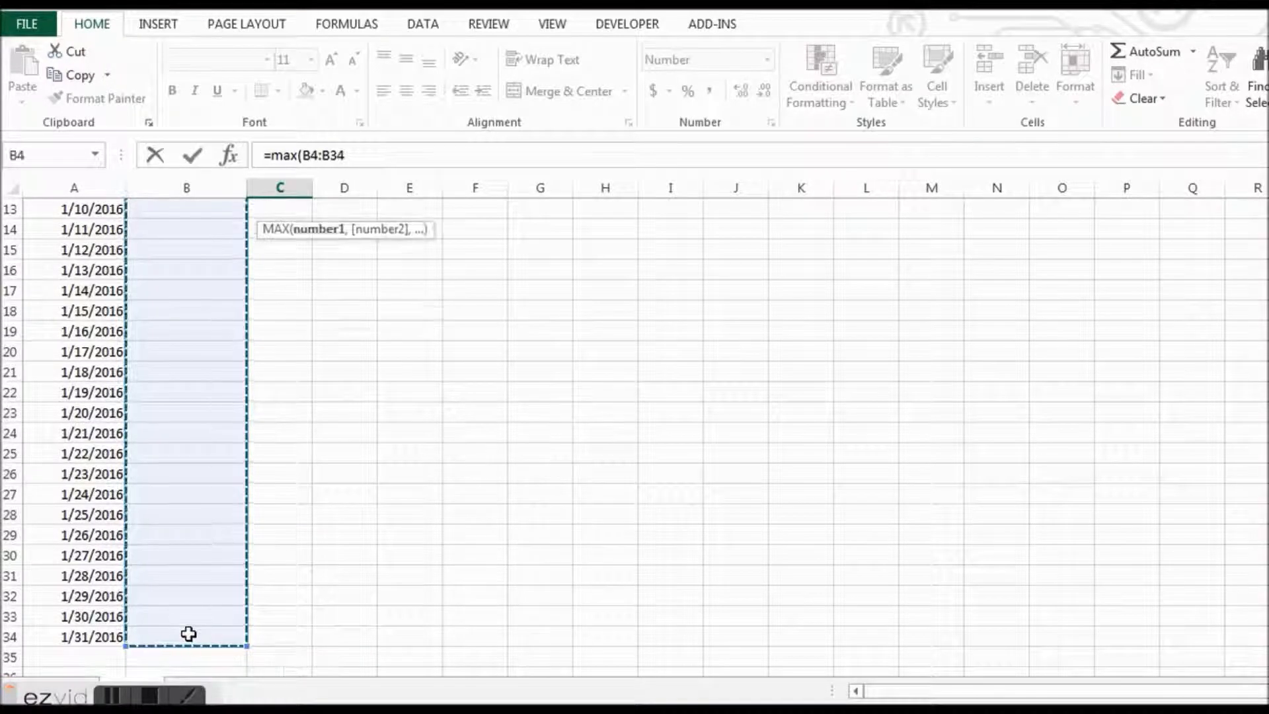
key(Return)
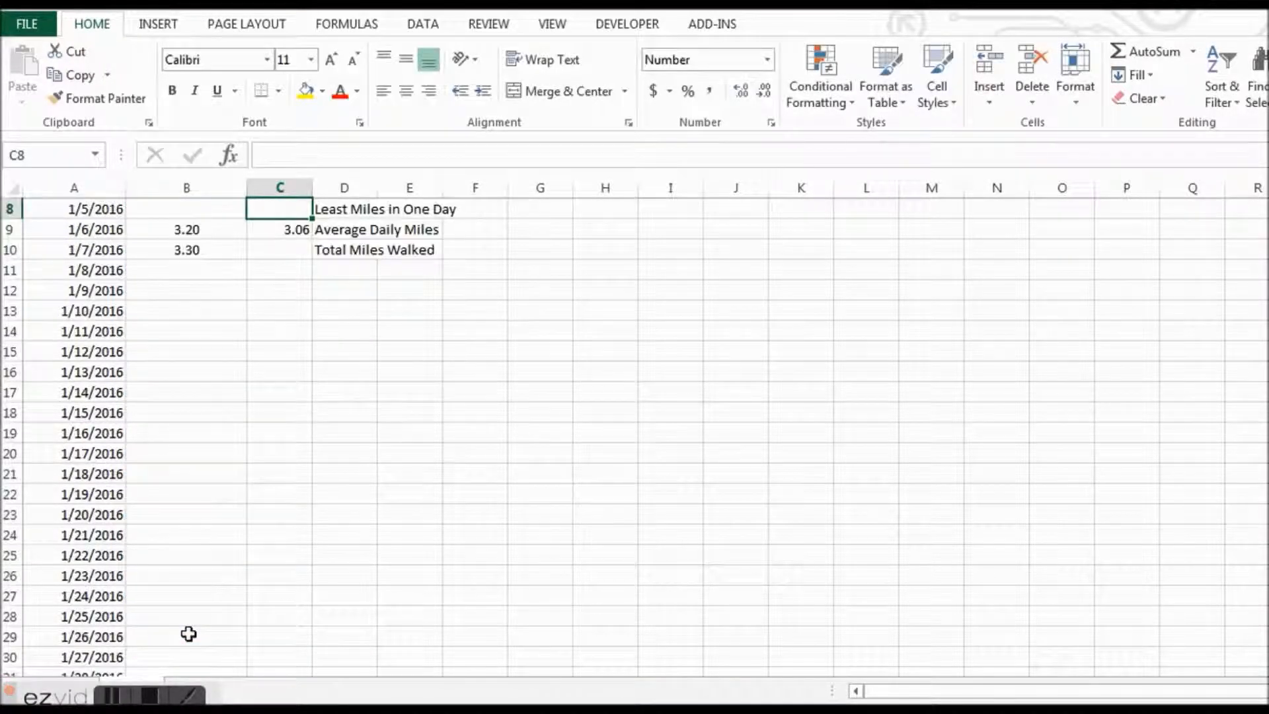
- Calculate Least Miles in One Day in C8 with a MIN formula over the month's miles, B4:B34
key(Up)
key(Up)
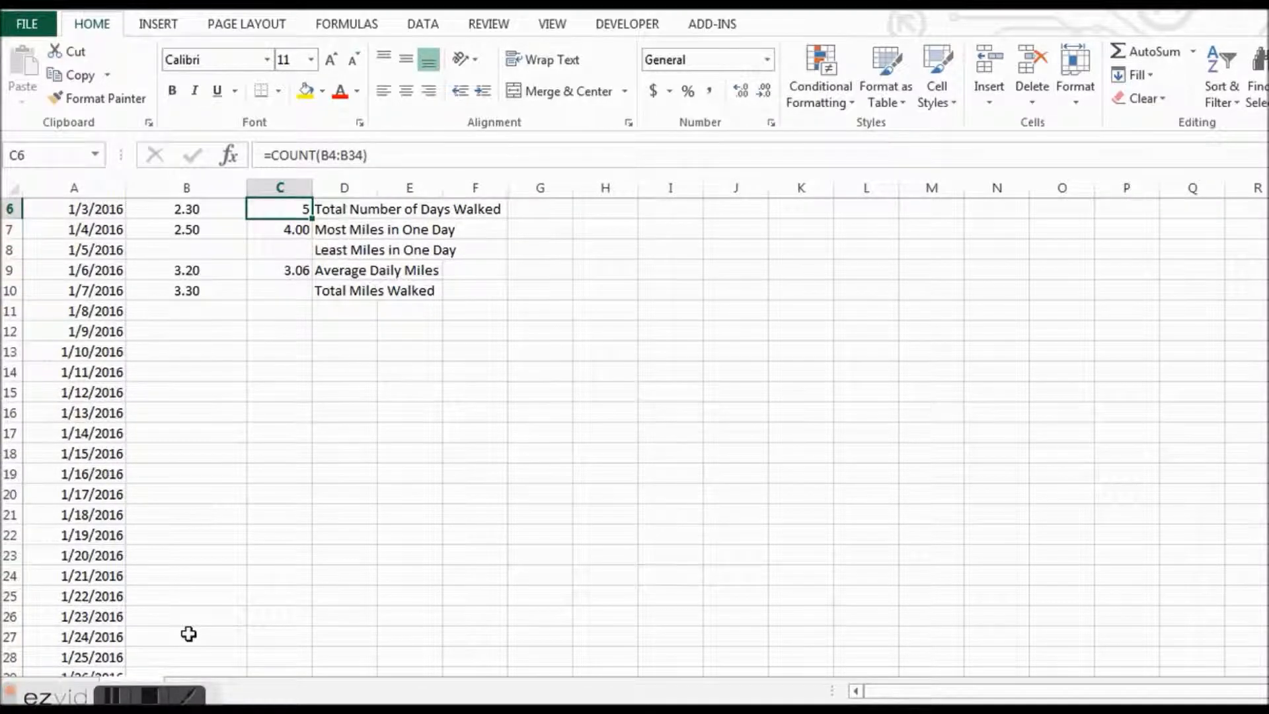
key(Up)
key(Up)
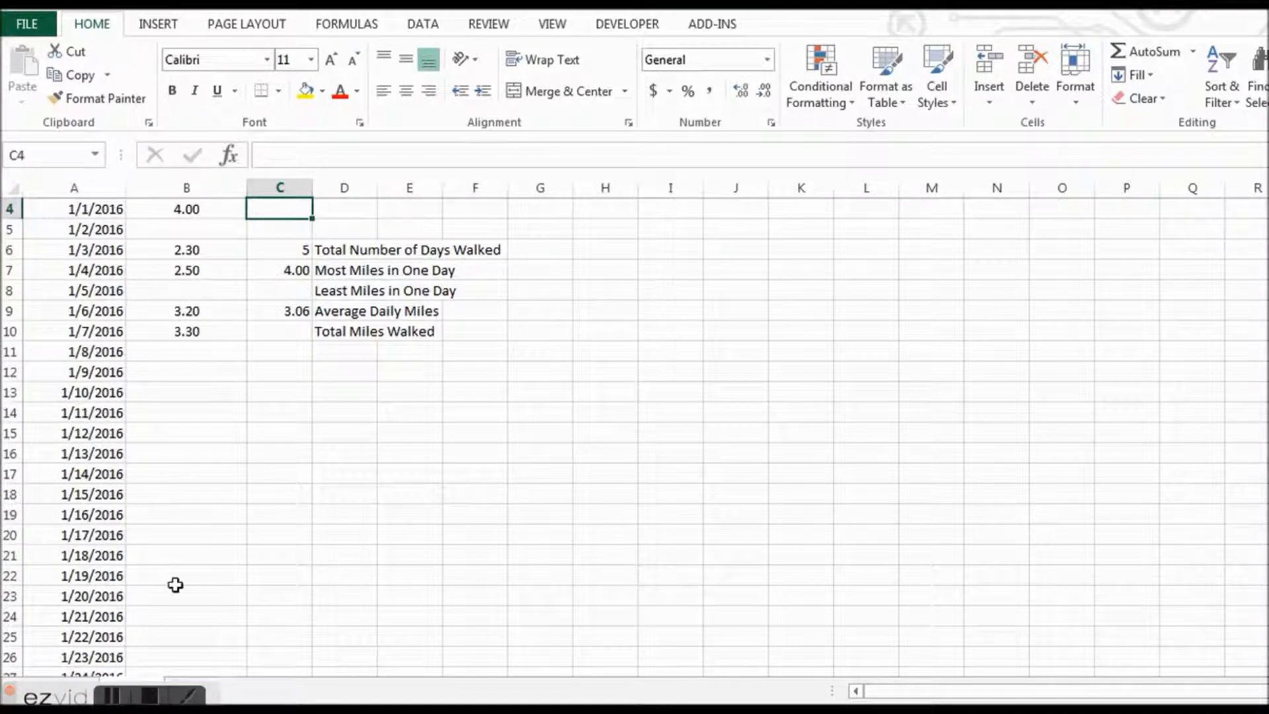
click(290, 291)
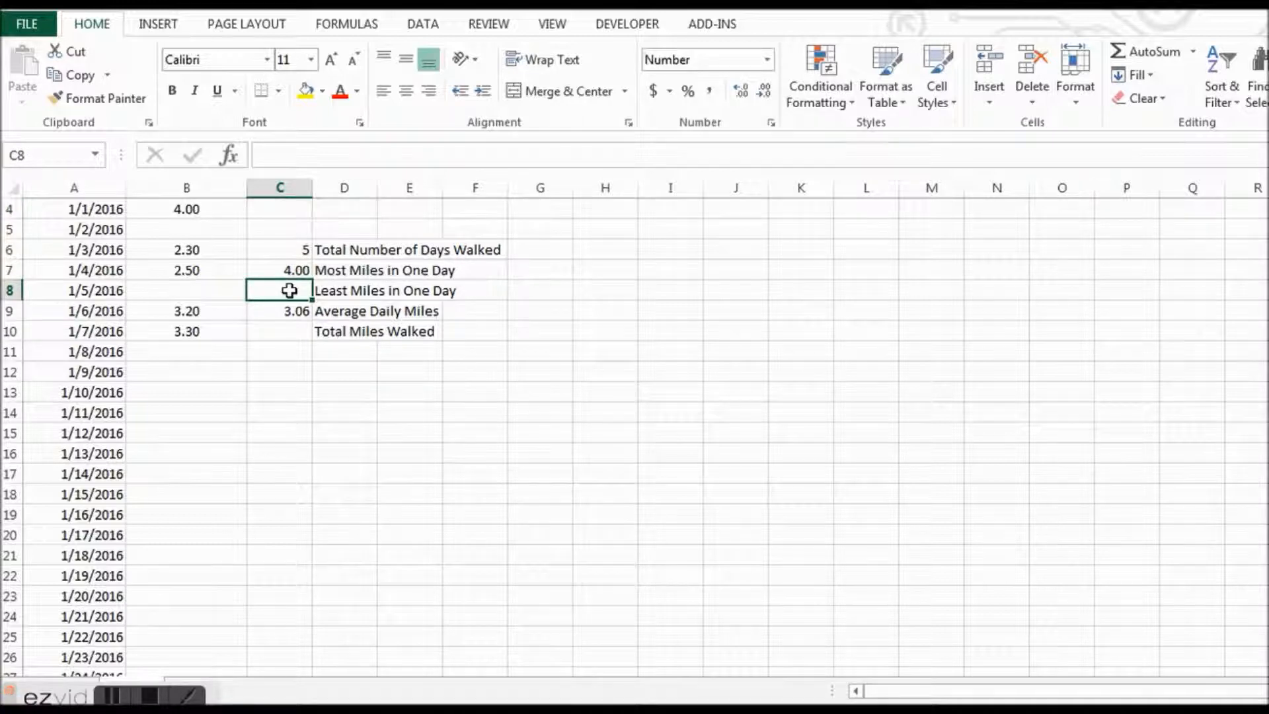
text(=min)
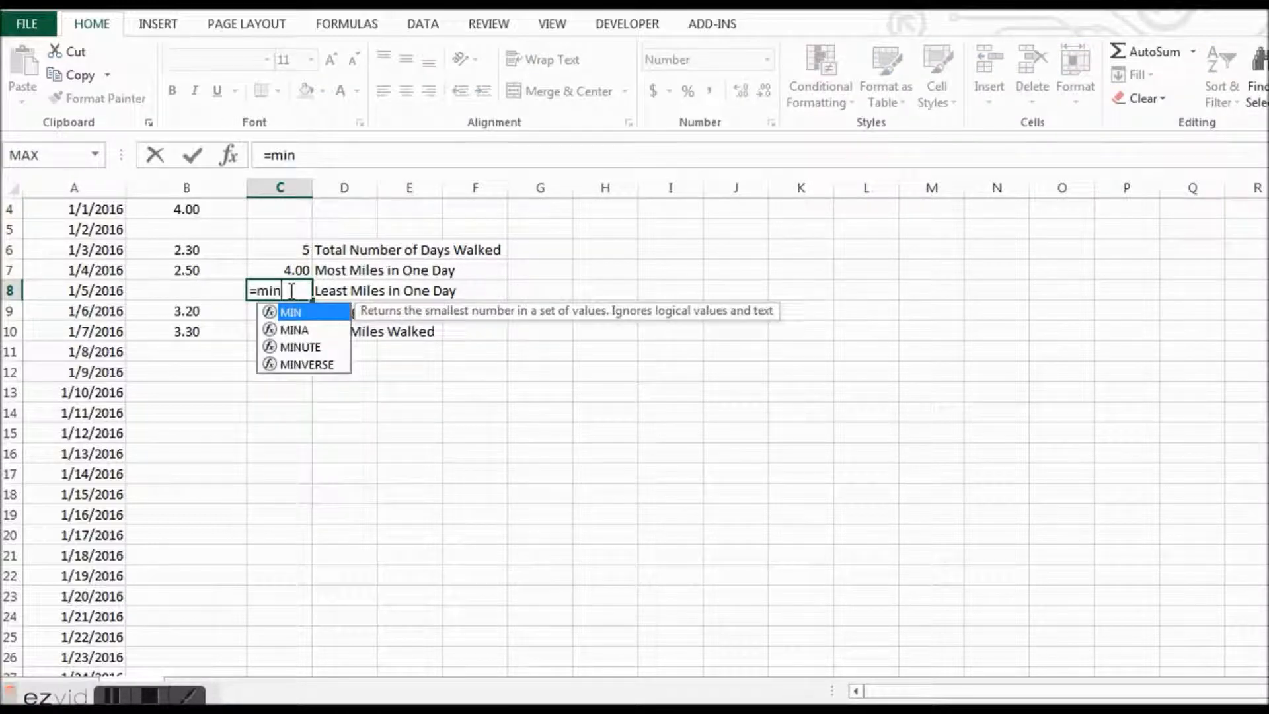
text(()
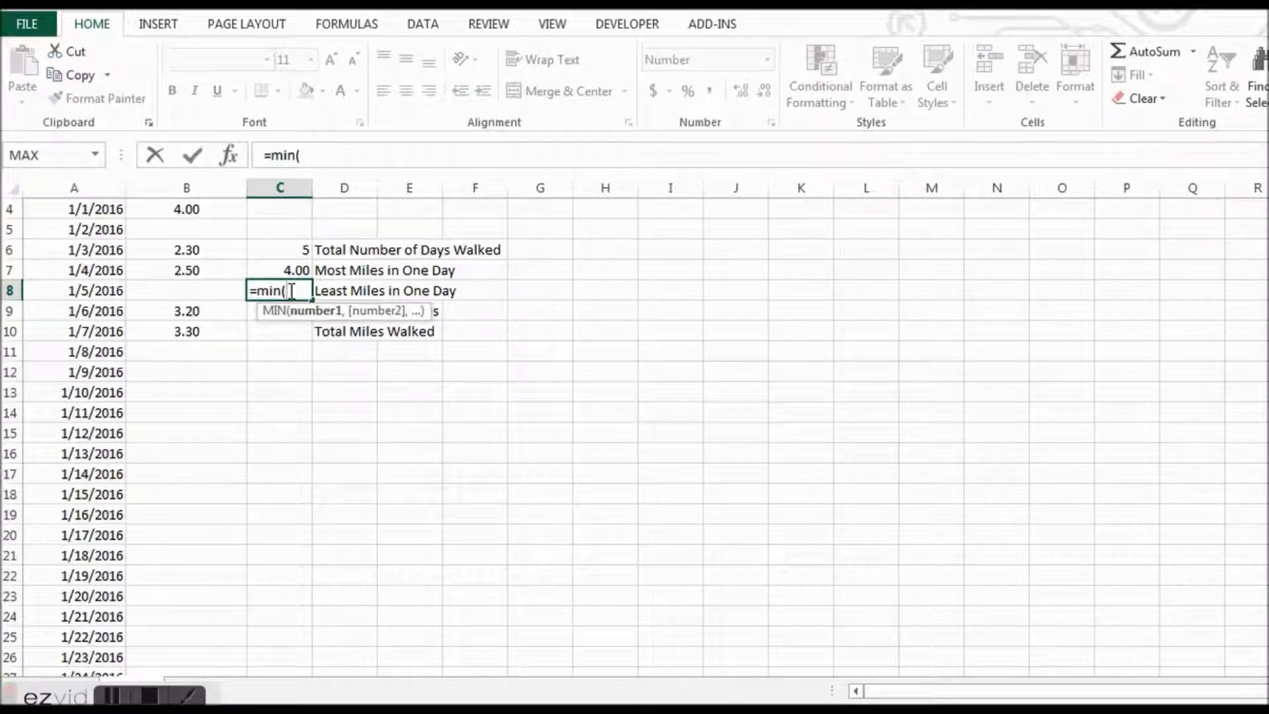
drag(207, 212, 211, 637)
text())
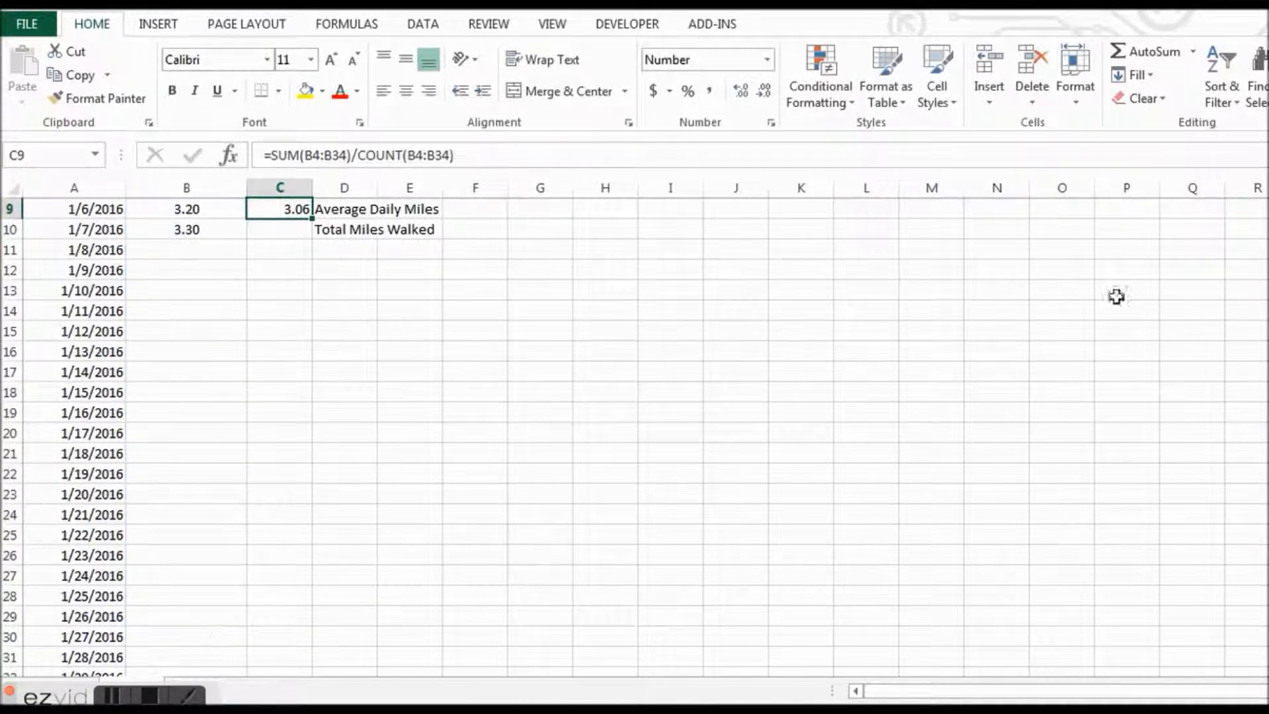
- Calculate Total Miles Walked in C10 with the formula =sum(B4:B34)
scroll(340, 302, up, 2)
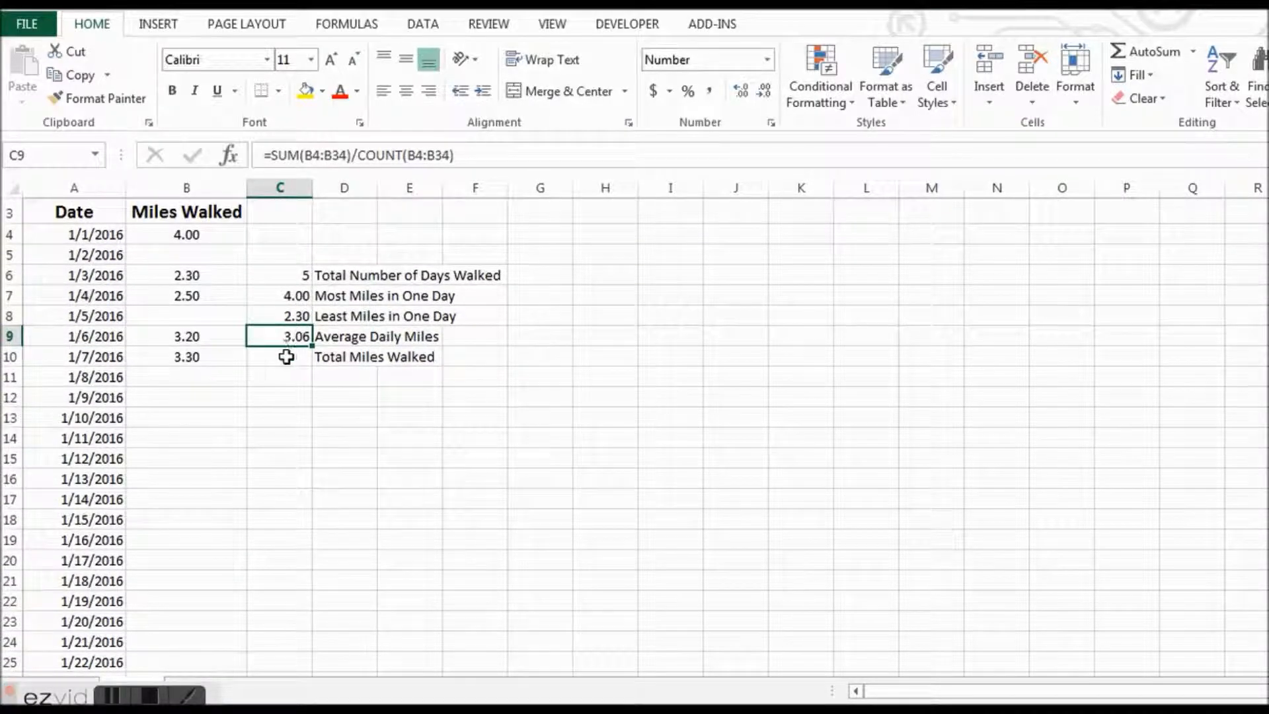
click(288, 356)
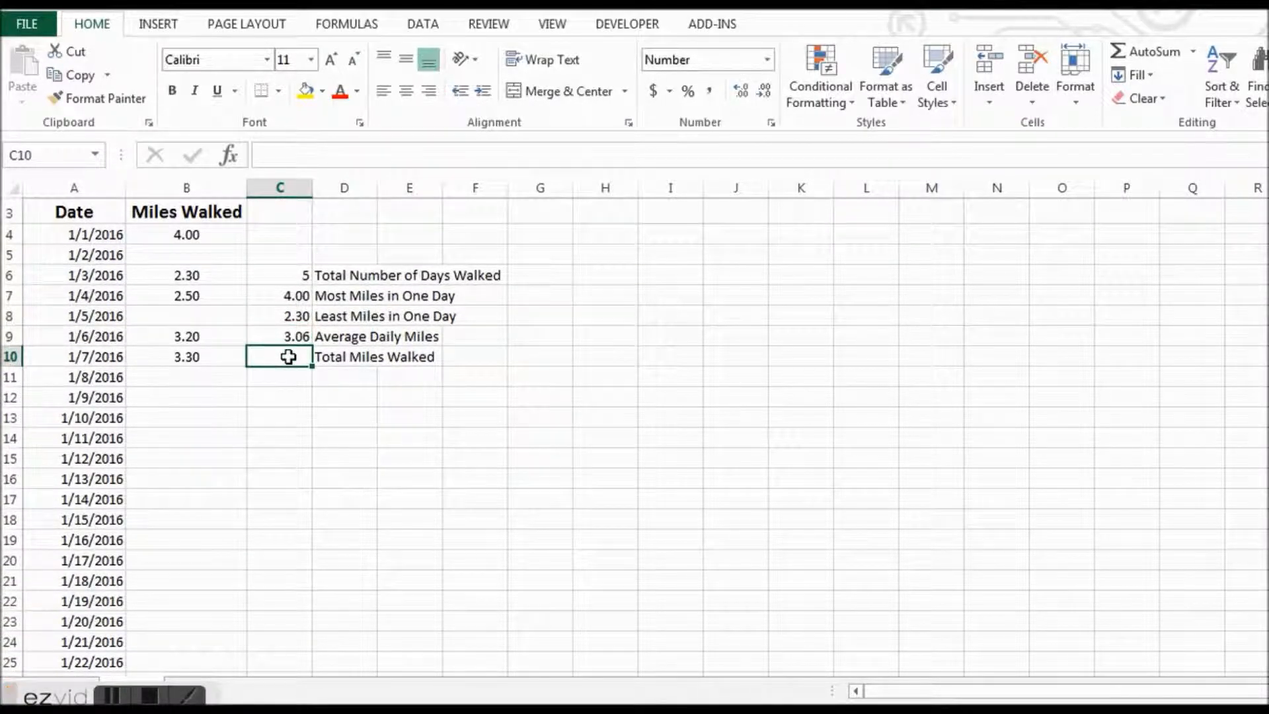
text(=sum)
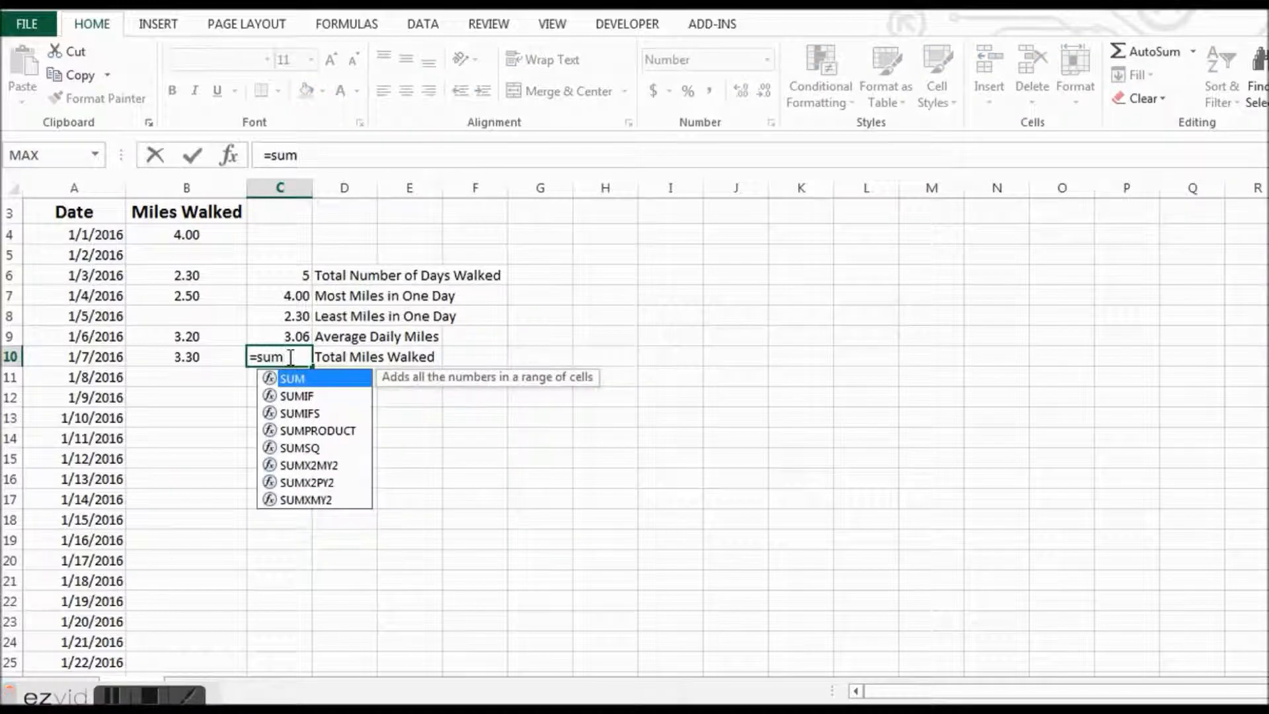
text(()
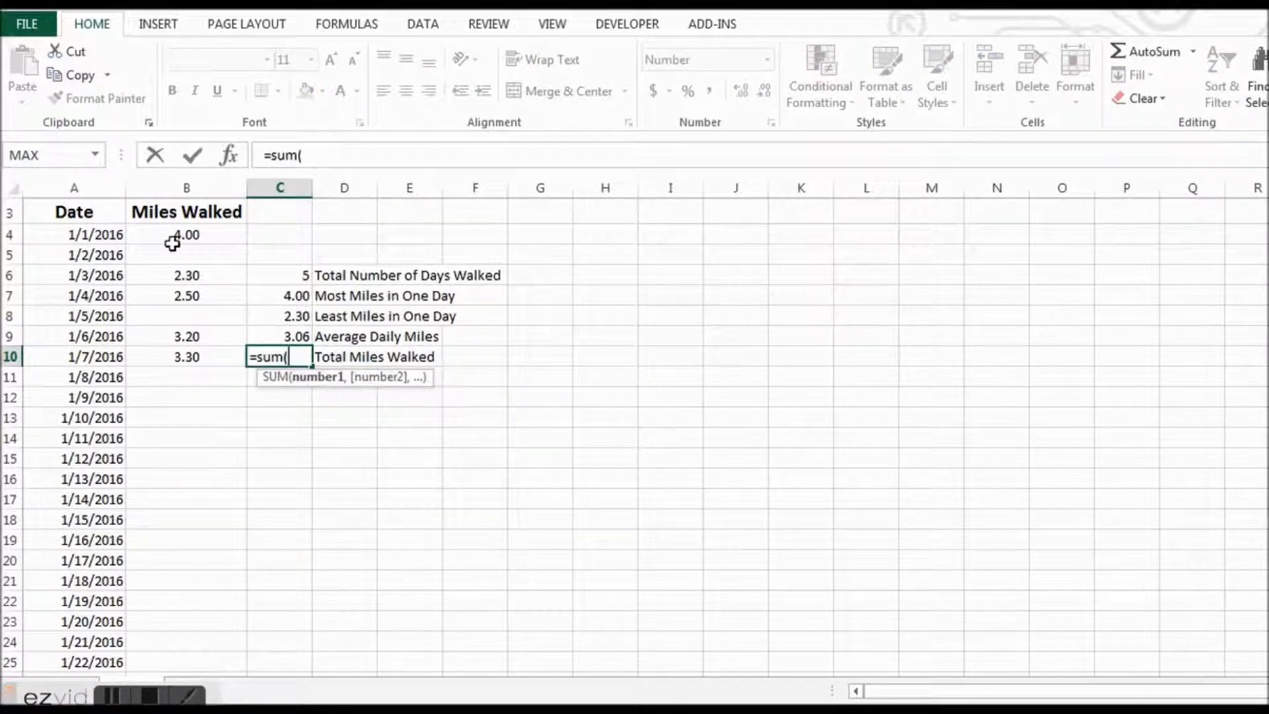
drag(187, 235, 188, 637)
text())
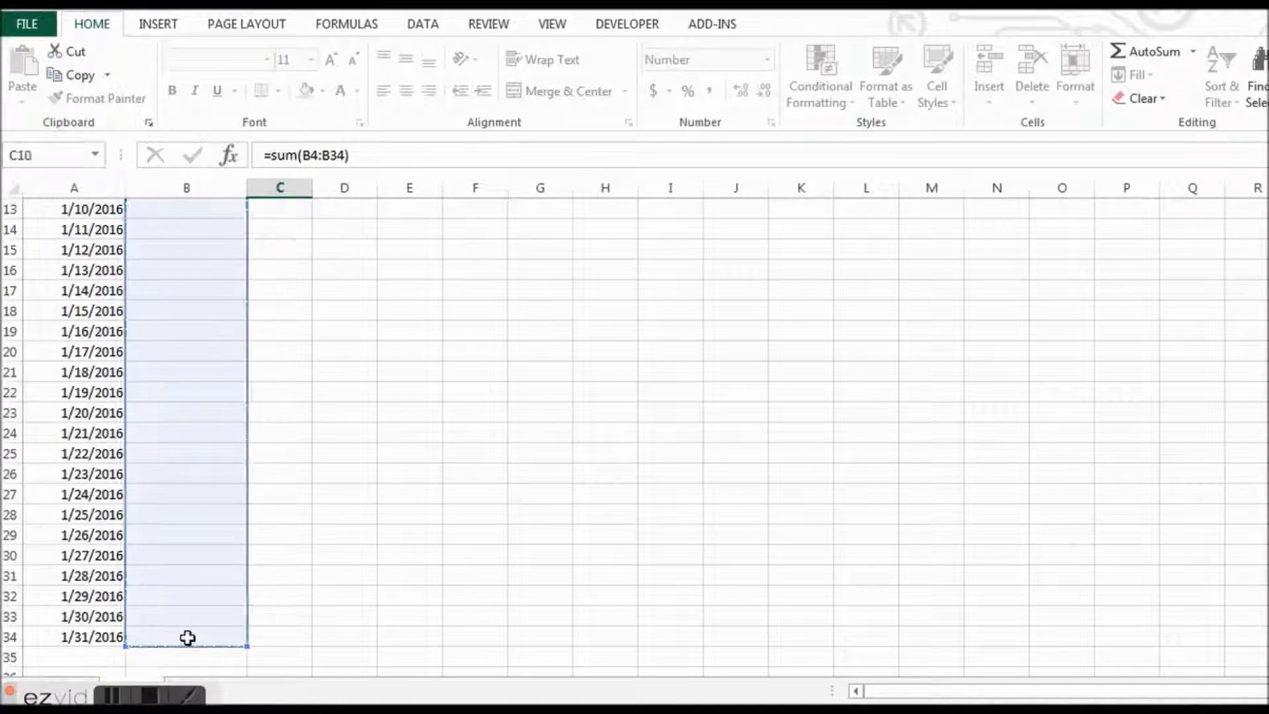
key(Escape)
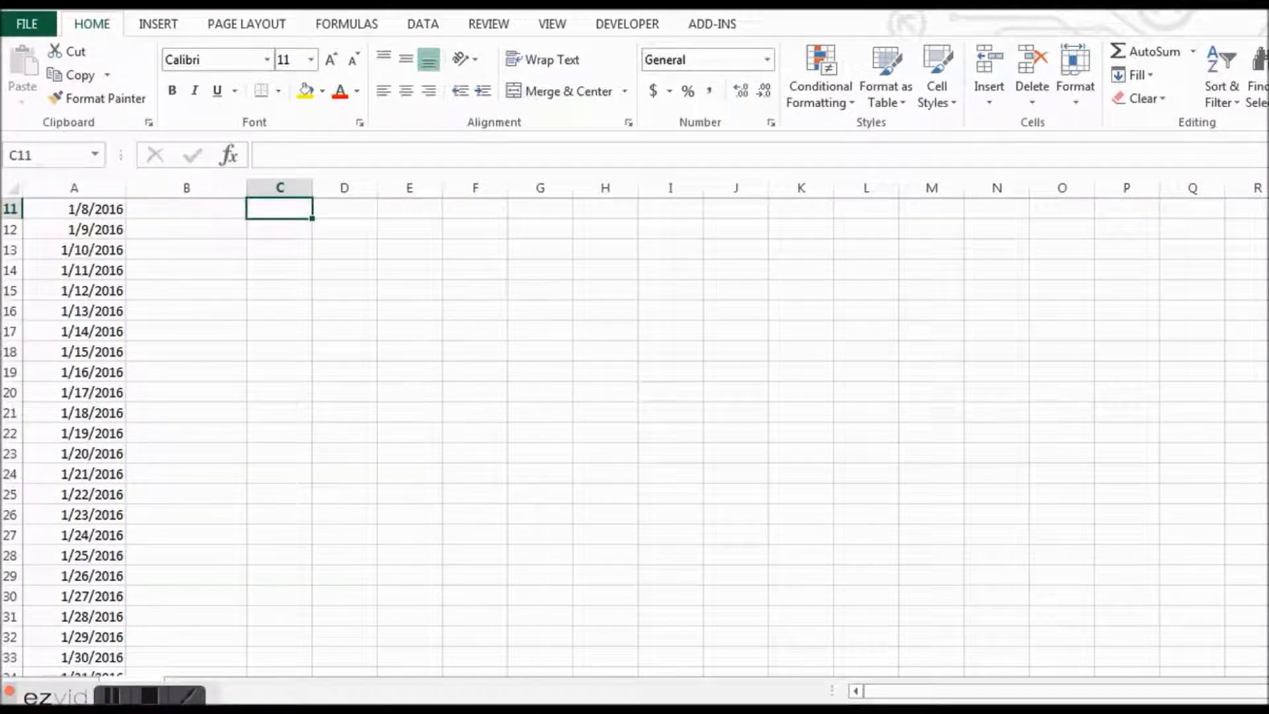
- Enter 5 miles for 1/9/2016 and 1.2 miles for 1/10/2016 in the Miles Walked column
scroll(634, 437, up, 3)
scroll(473, 204, down, 1)
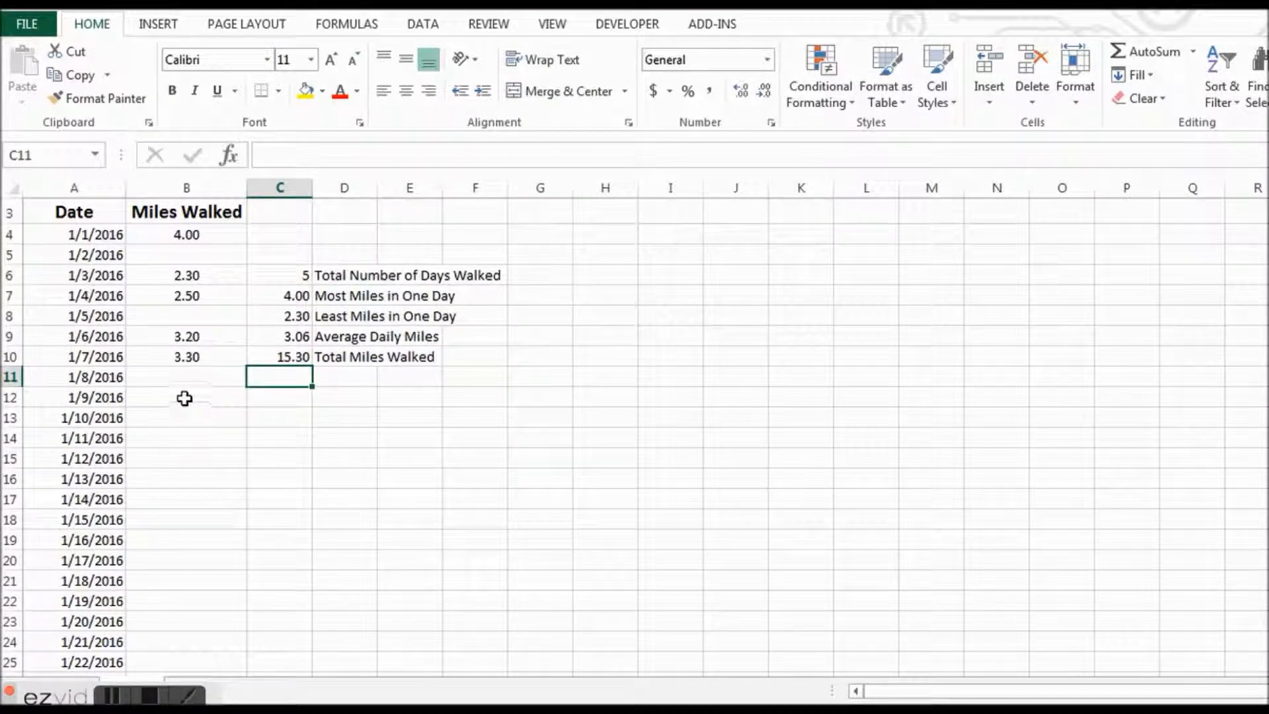
click(184, 398)
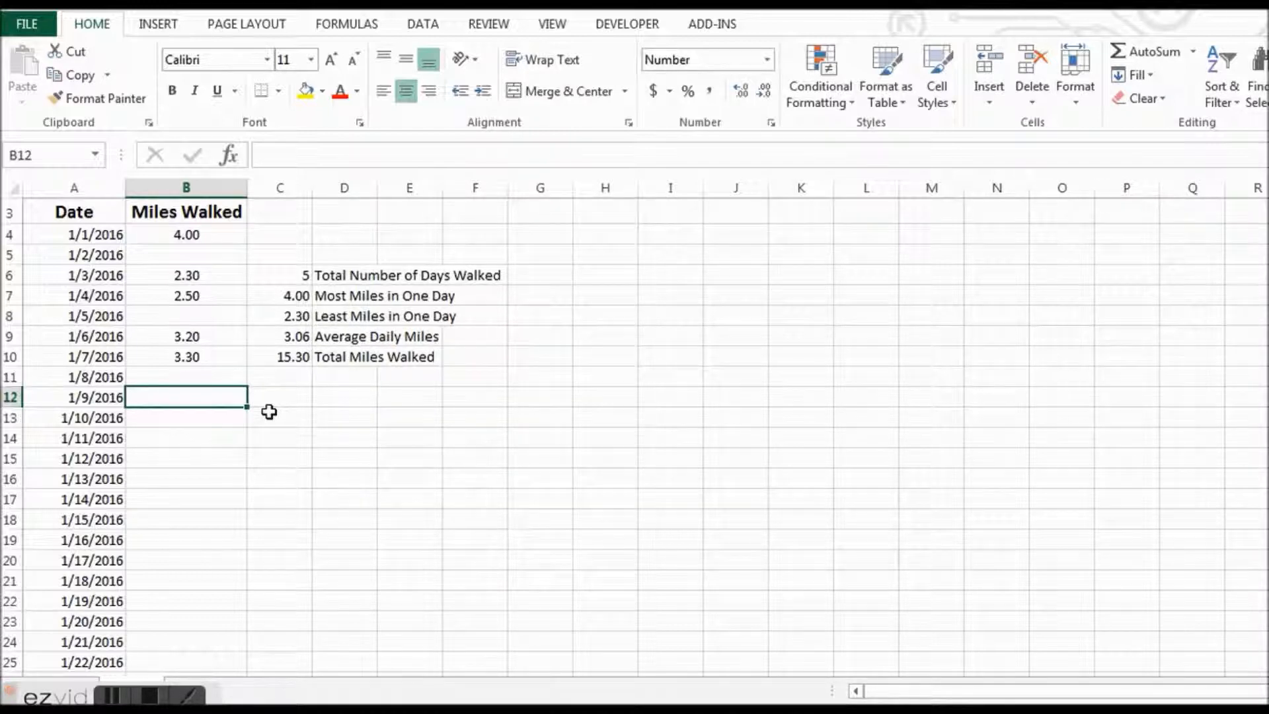
text(5)
key(Return)
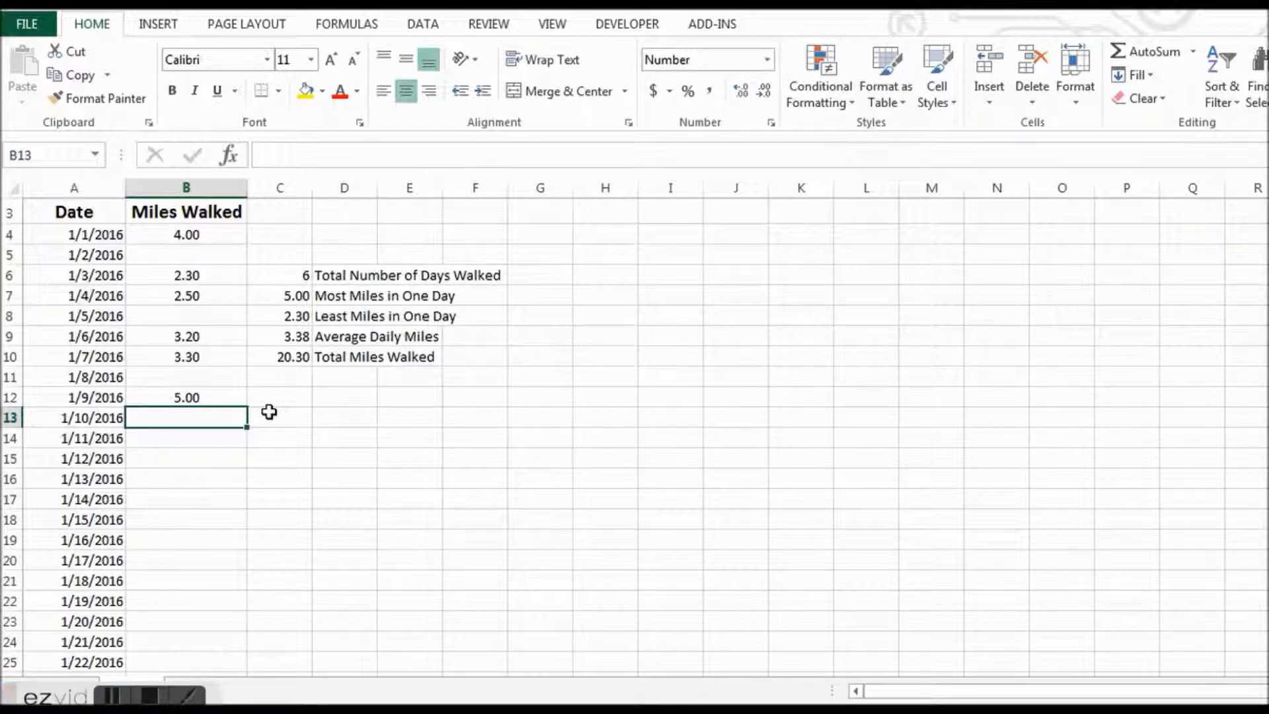
text(1.)
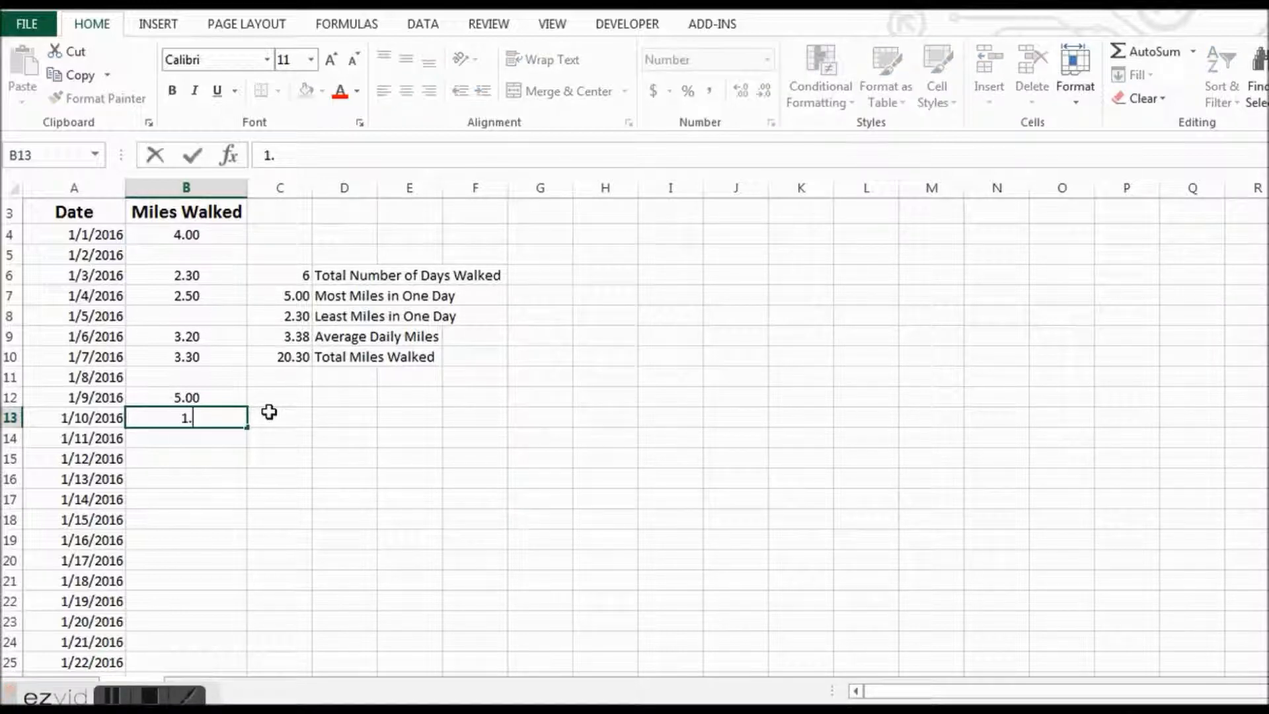
text(2)
key(Return)
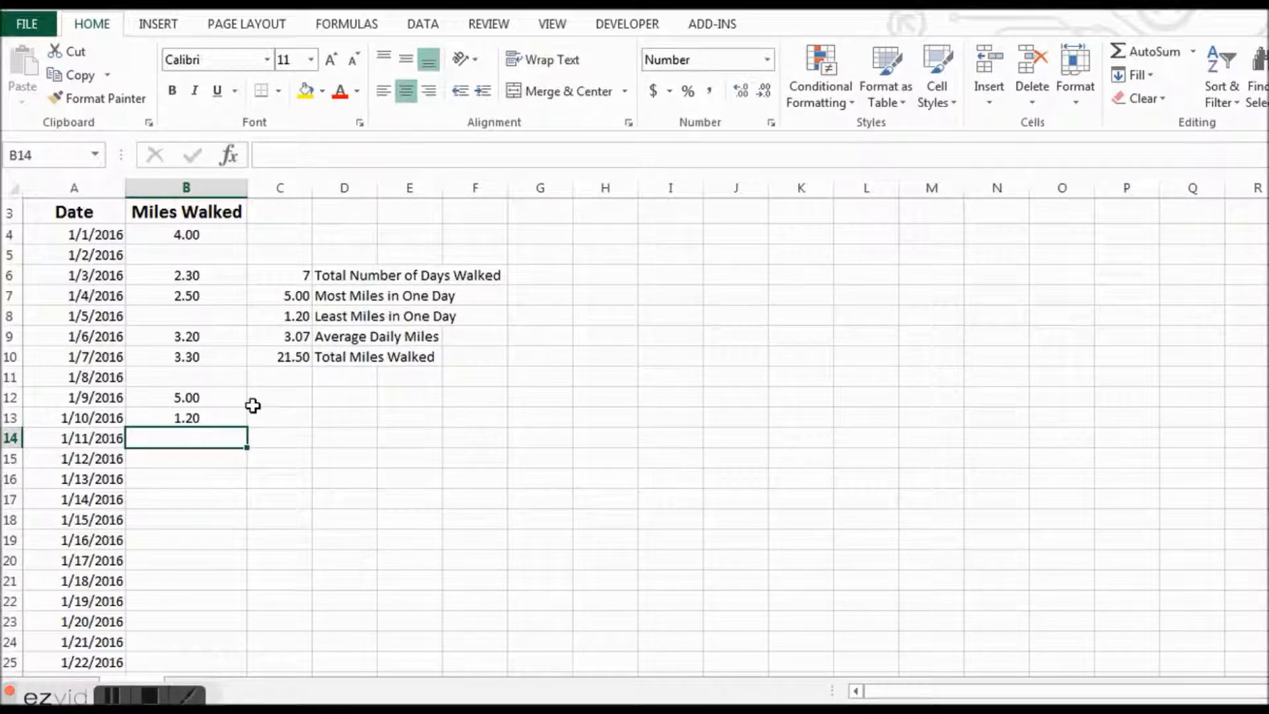
- Enter 4 miles for 1/11/2016, leave 1/12/2016 blank, and enter 3 miles for 1/13/2016
text(4)
key(Return)
key(Return)
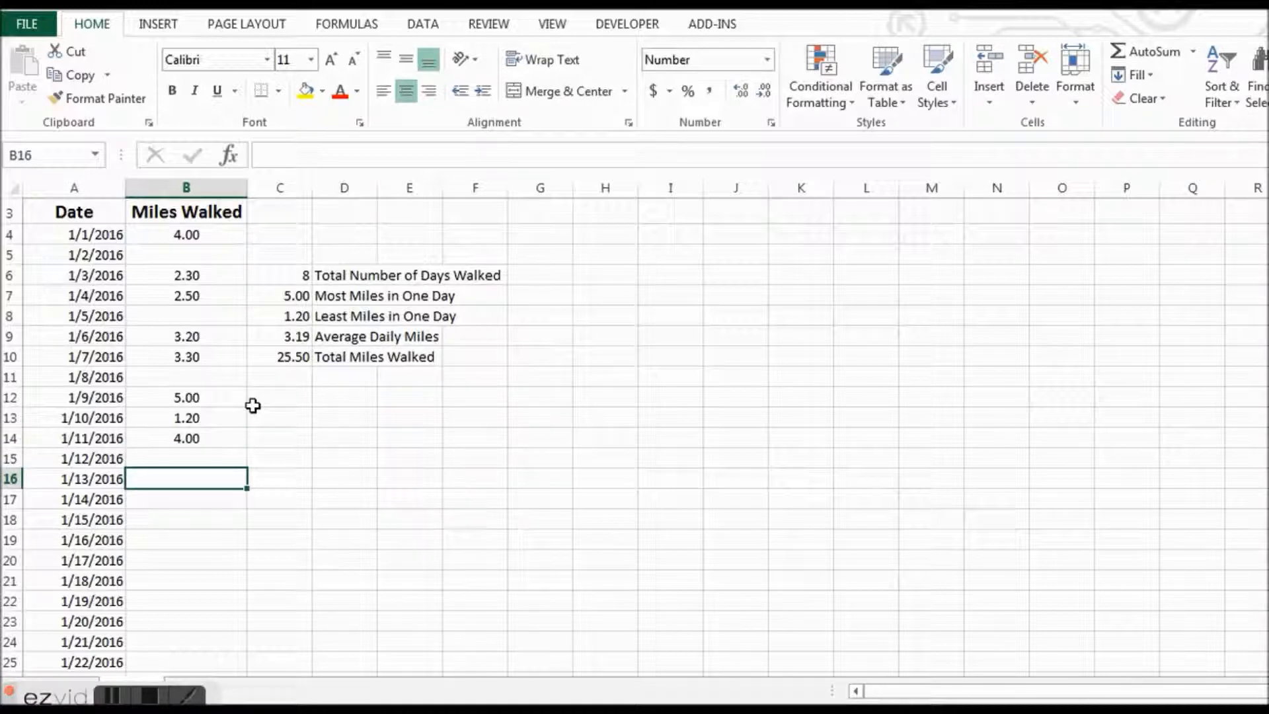
text(3)
key(Return)
key(Return)
key(Return)
key(Return)
key(Return)
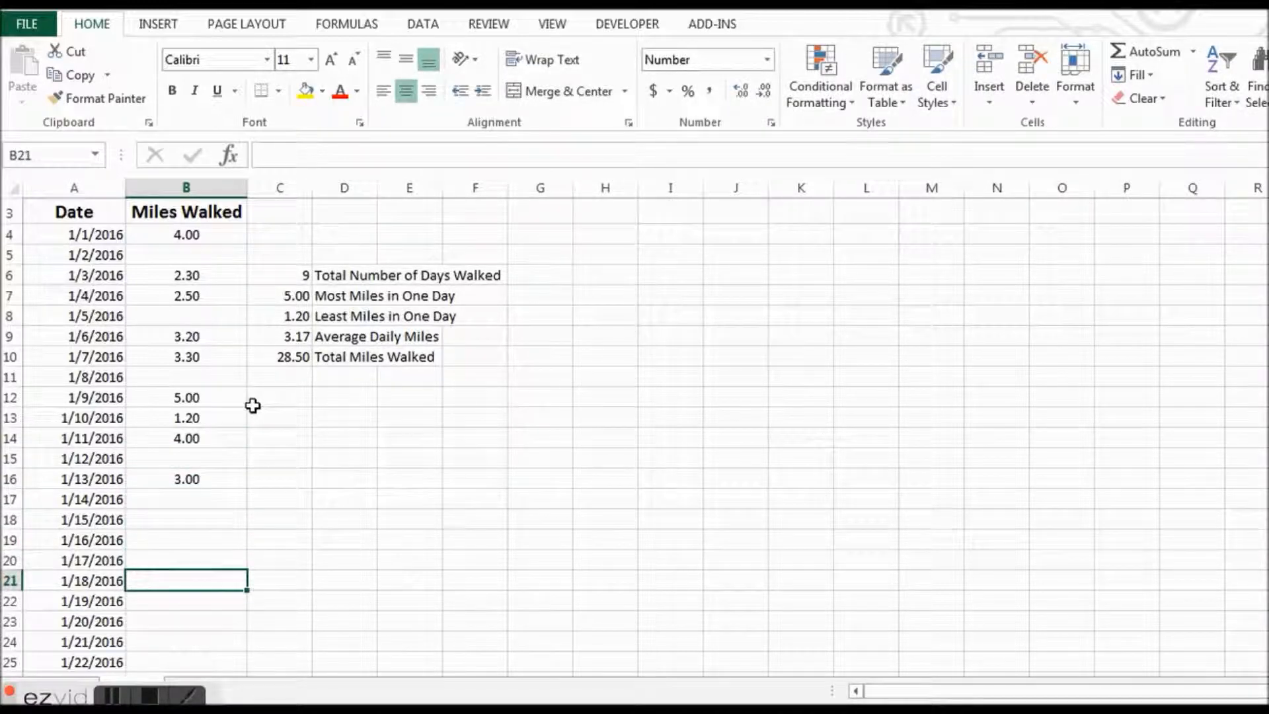
- Leave 1/14 through 1/17/2016 blank and enter 5 miles for 1/18/2016 and 3.4 miles for 1/19/2016
text(5)
key(Return)
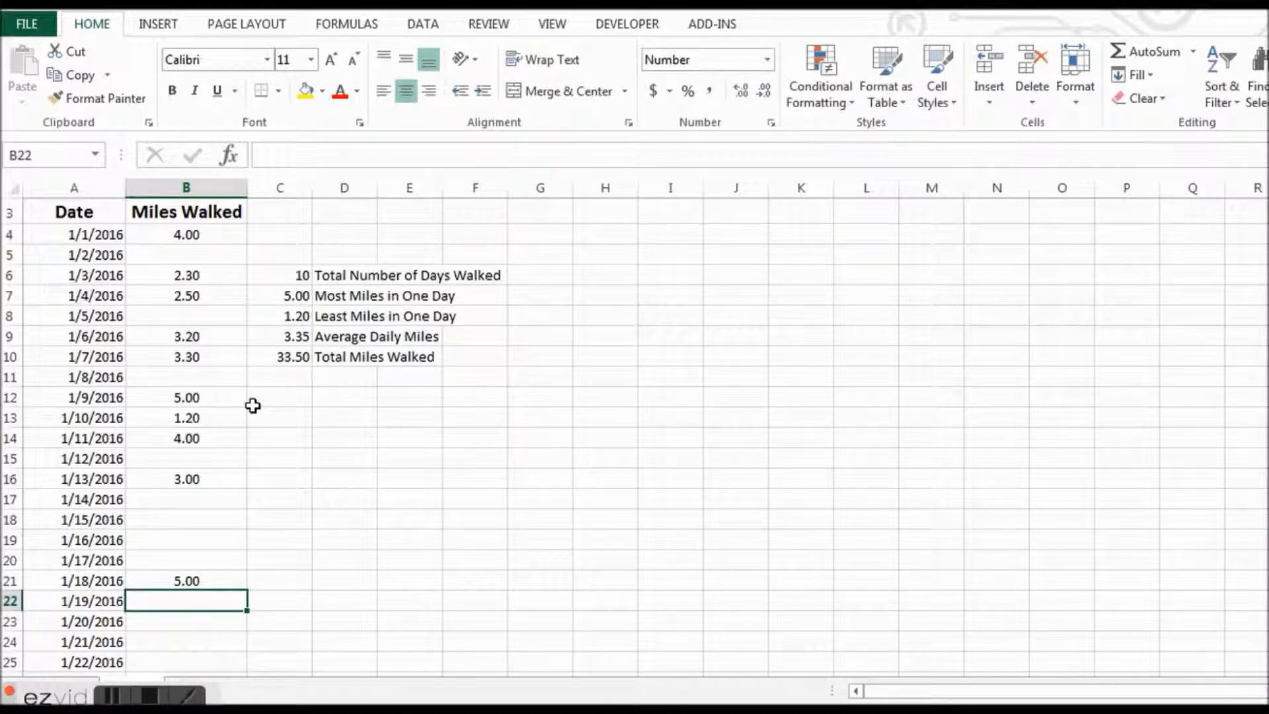
text(3.4)
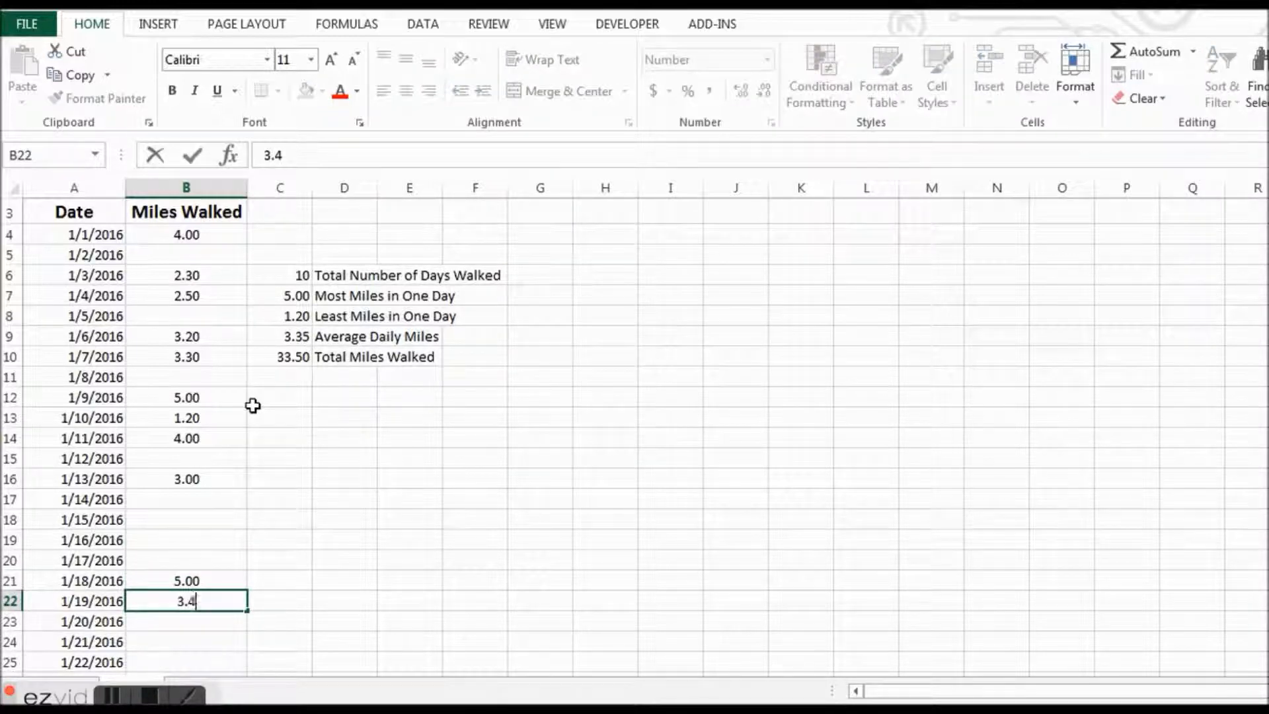
key(Return)
key(Return)
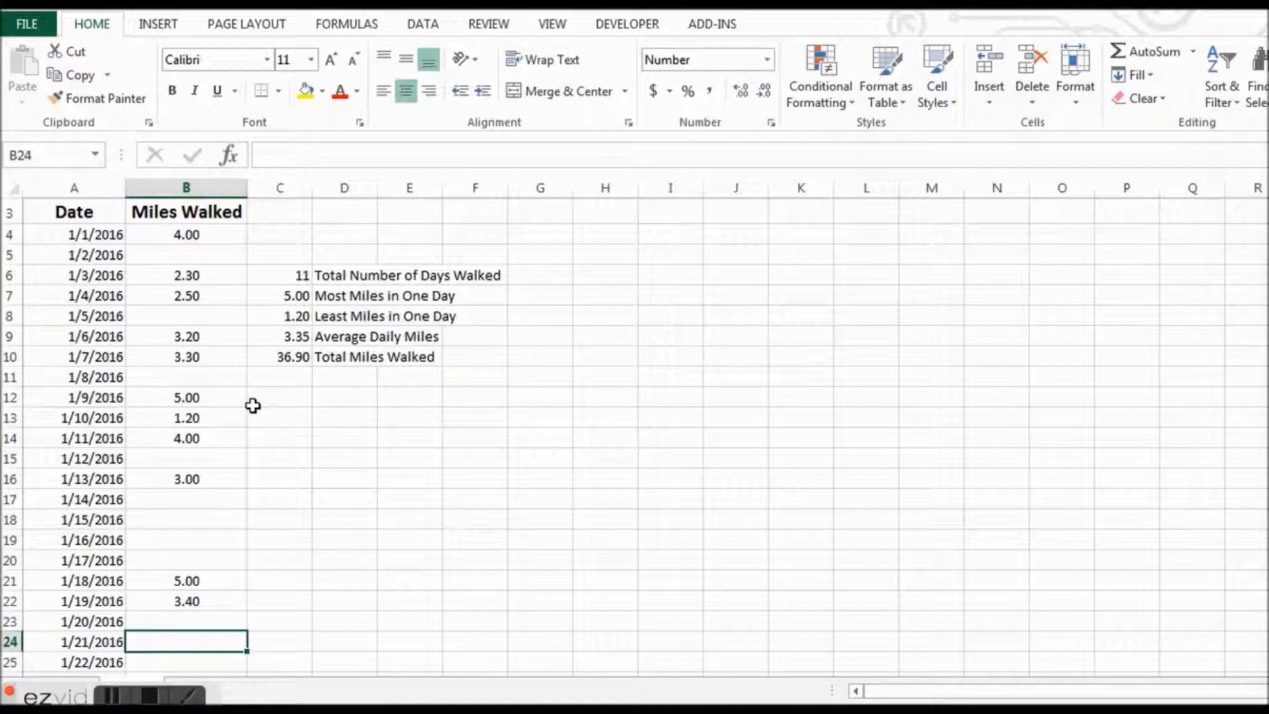
- Leave 1/20/2016 blank and enter 4 miles for 1/21/2016 and 2.3 miles for 1/22/2016
text(4)
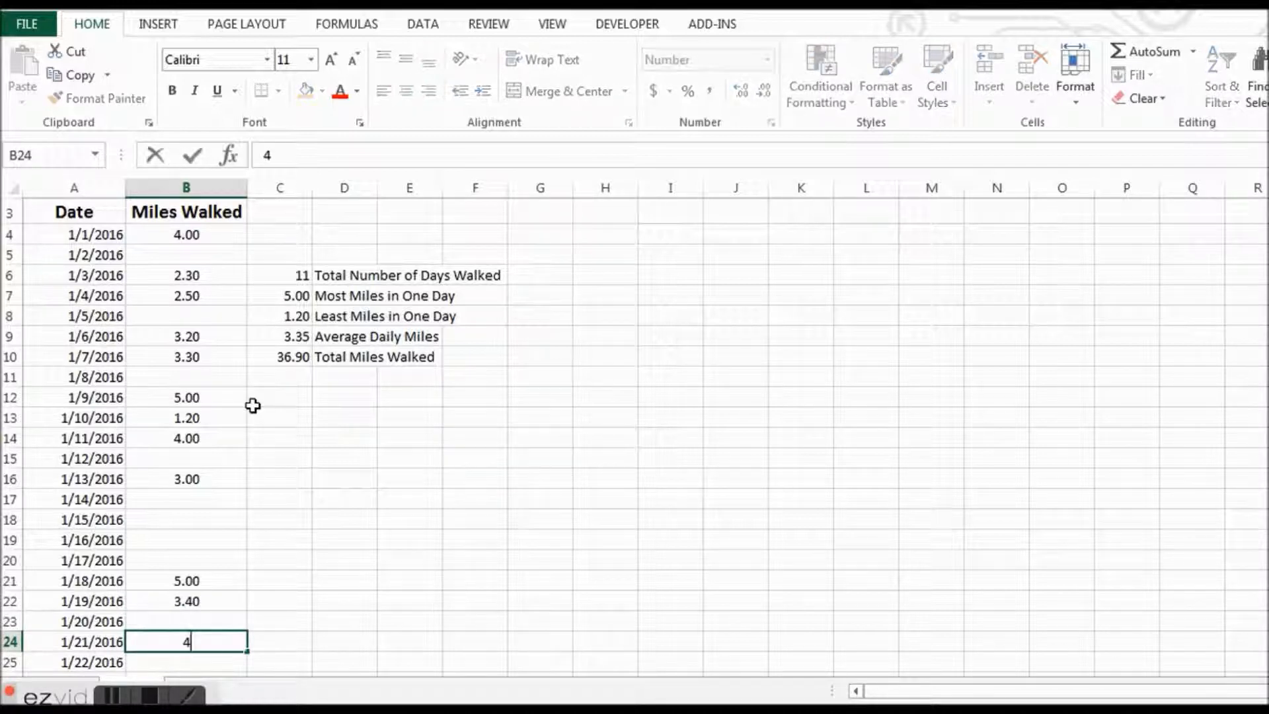
key(Return)
text(2.3)
key(Return)
key(Return)
key(Return)
key(Return)
- Leave 1/23 through 1/27/2016 blank and enter 6 miles for 1/28/2016 and 3.3 miles for 1/29/2016
key(Return)
key(Return)
text(6)
key(Return)
text(3.3)
key(Return)
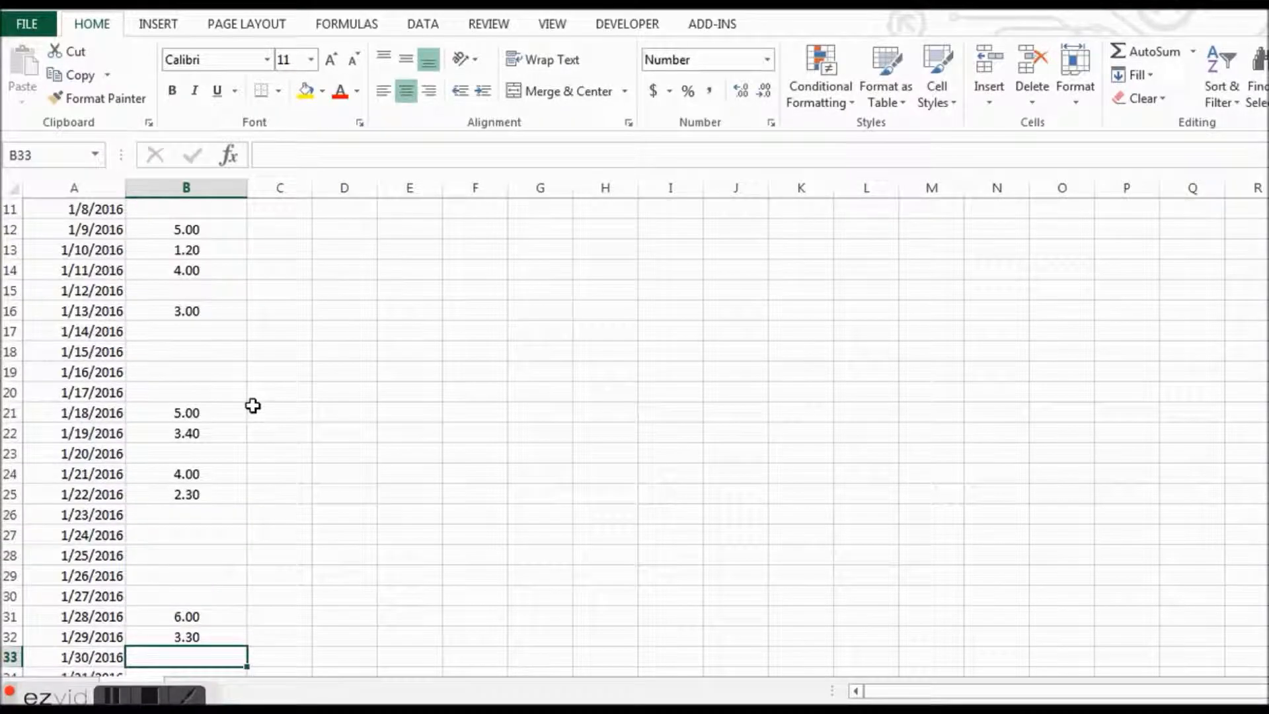
- Finish the month by entering 2.5 miles for 1/30/2016 and 5 miles for 1/31/2016
text(2.5)
key(Return)
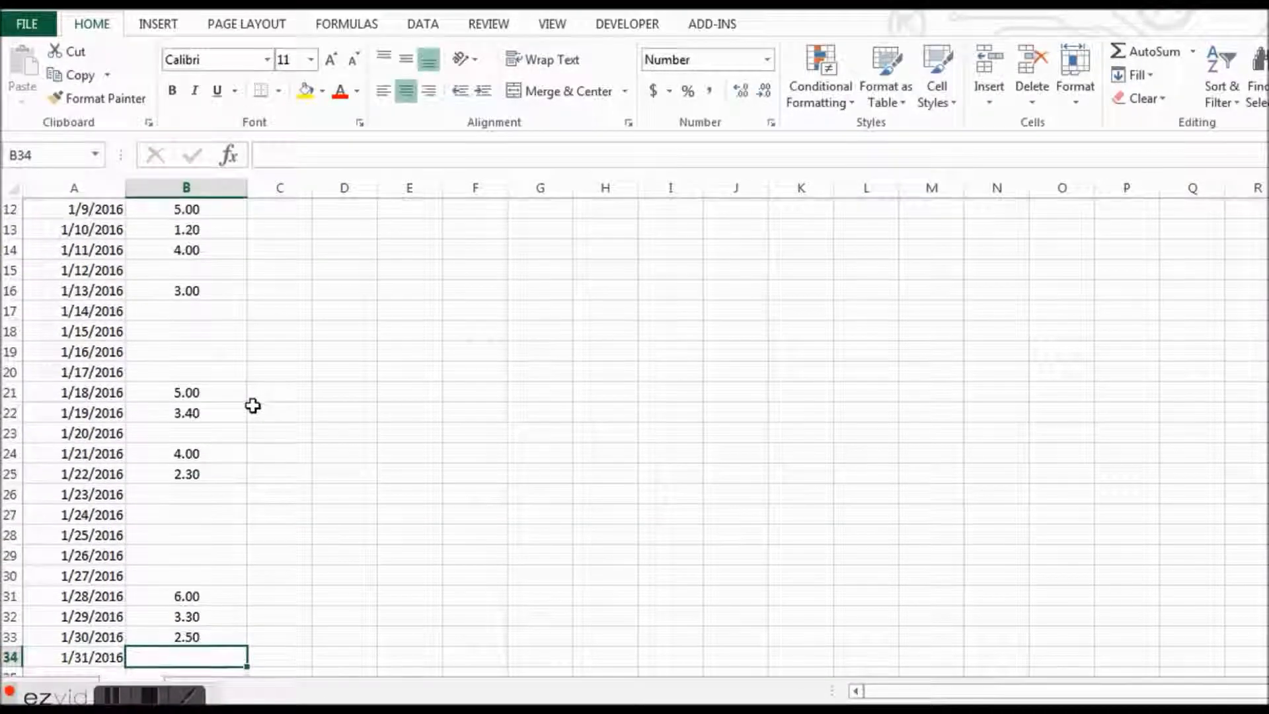
text(5)
key(Return)
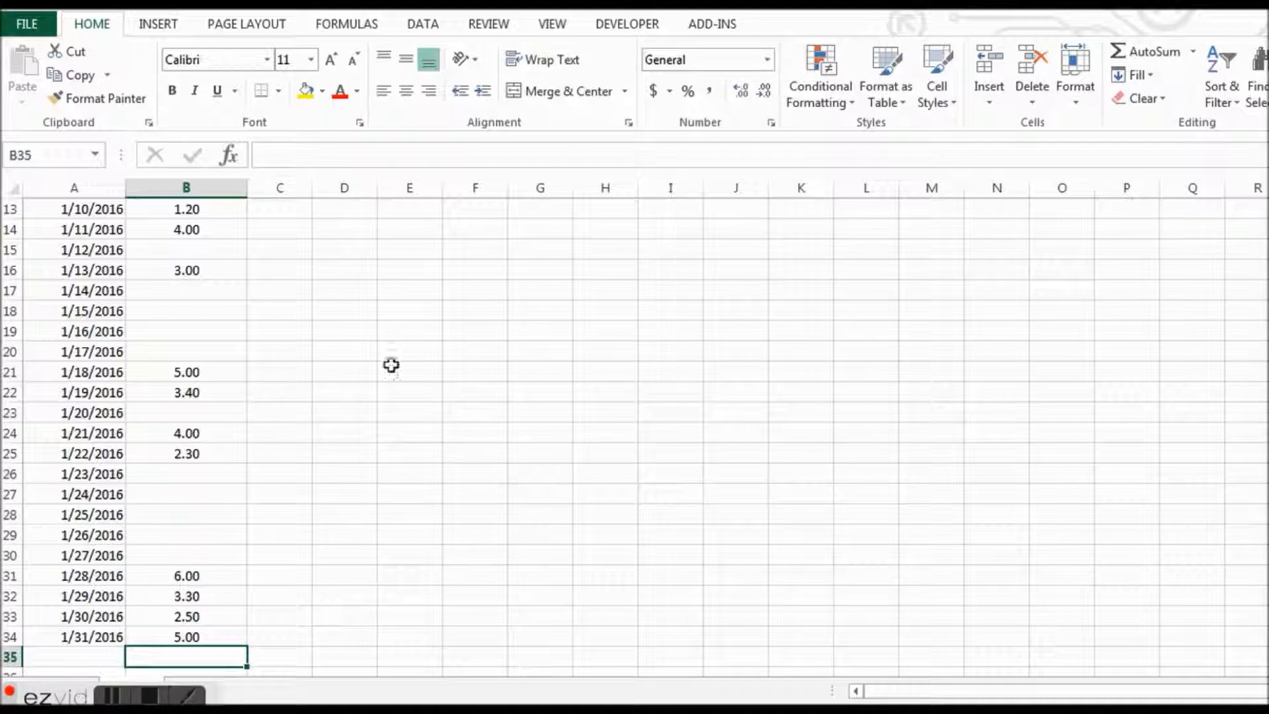
- Review the Average Daily Miles formula in C9 against the completed month of entries
scroll(634, 436, up, 4)
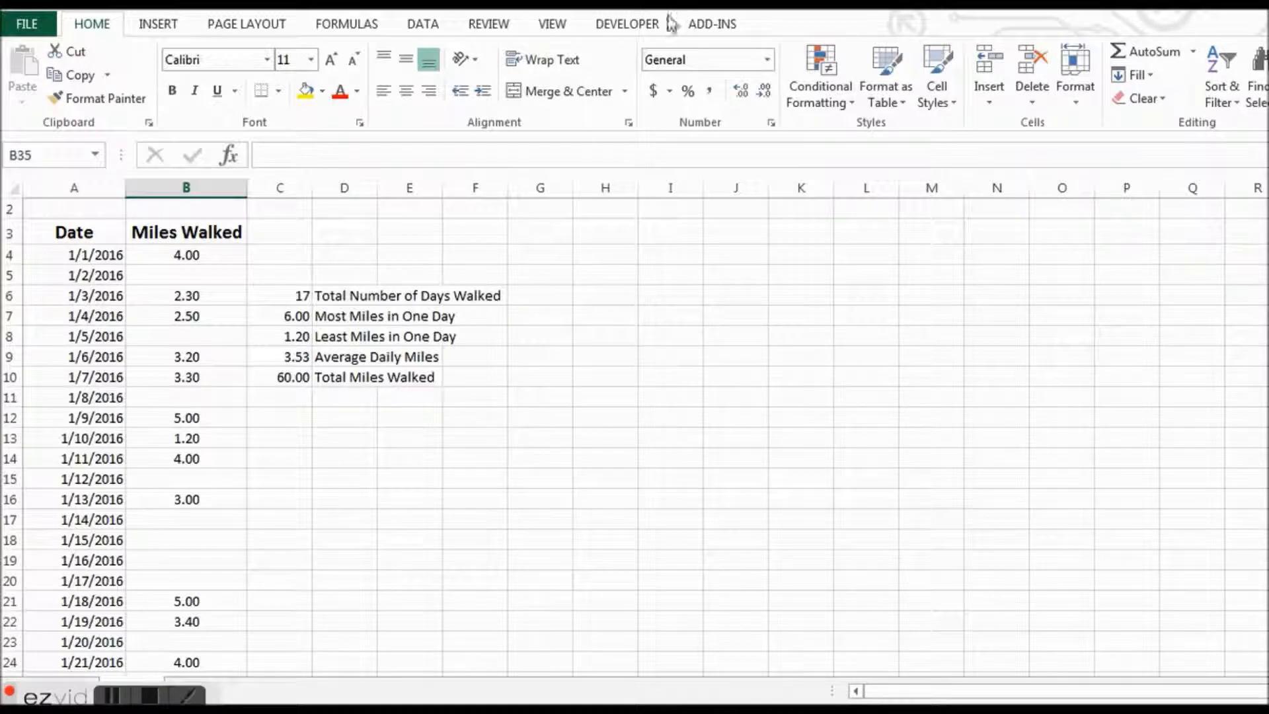
click(337, 361)
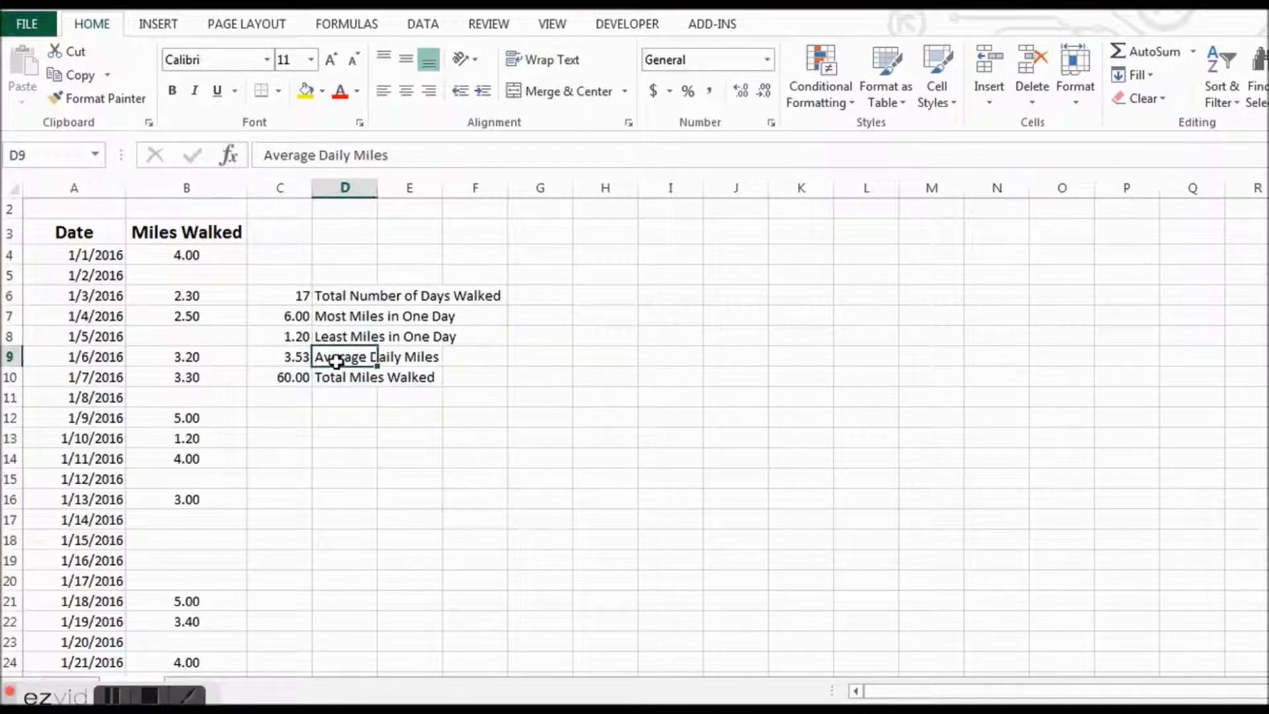
click(296, 356)
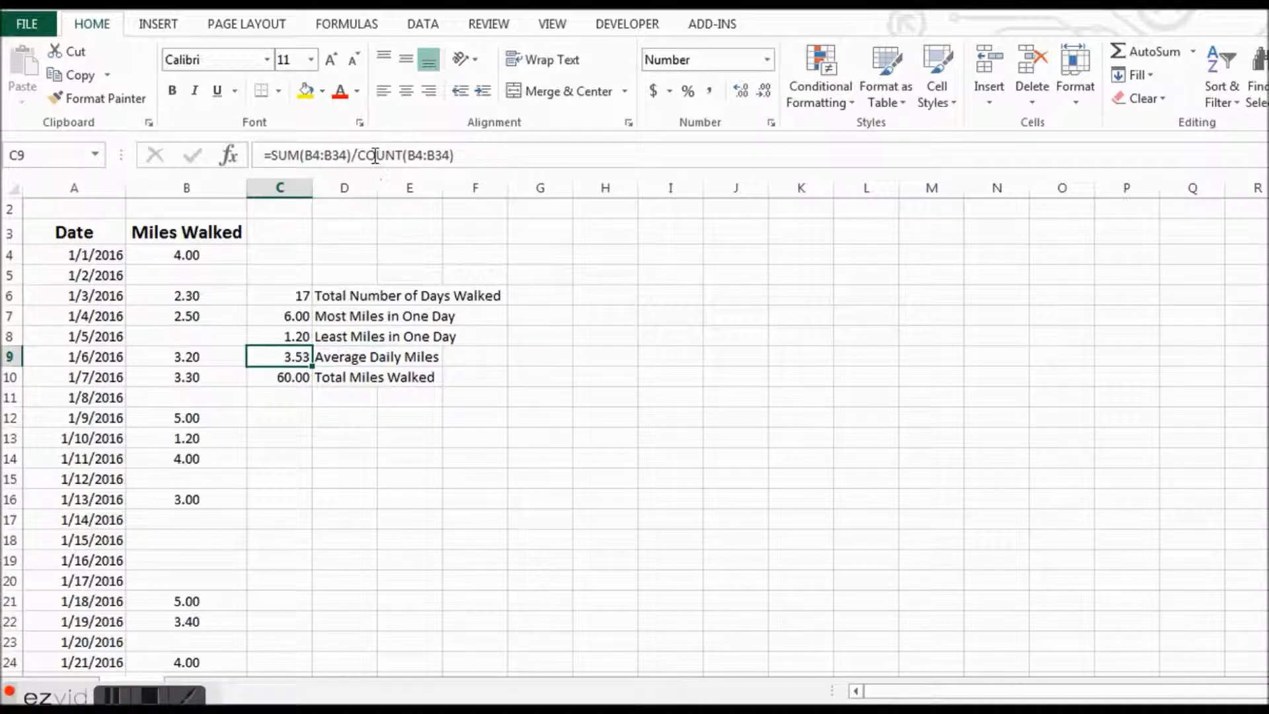
- Examine the COUNT(B4:B34) divisor in the Average Daily Miles formula in C9, leaving the formula as it is
drag(358, 155, 464, 156)
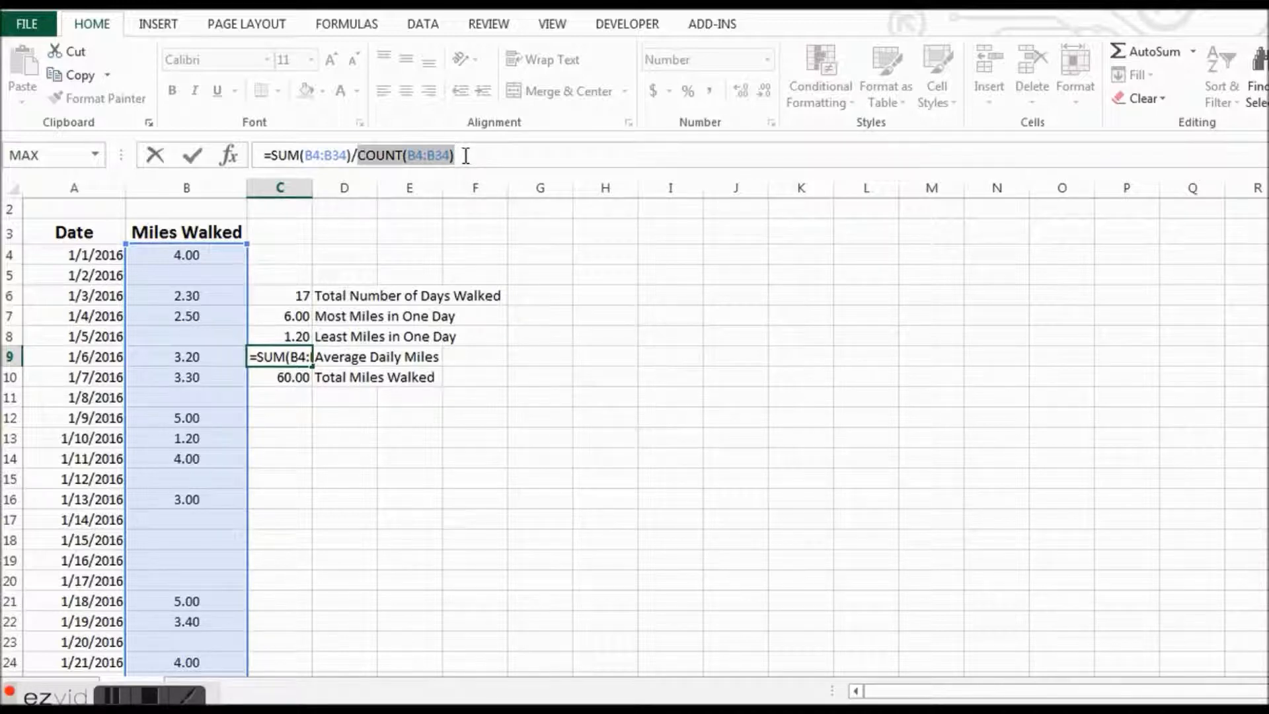
key(ctrl+Return)
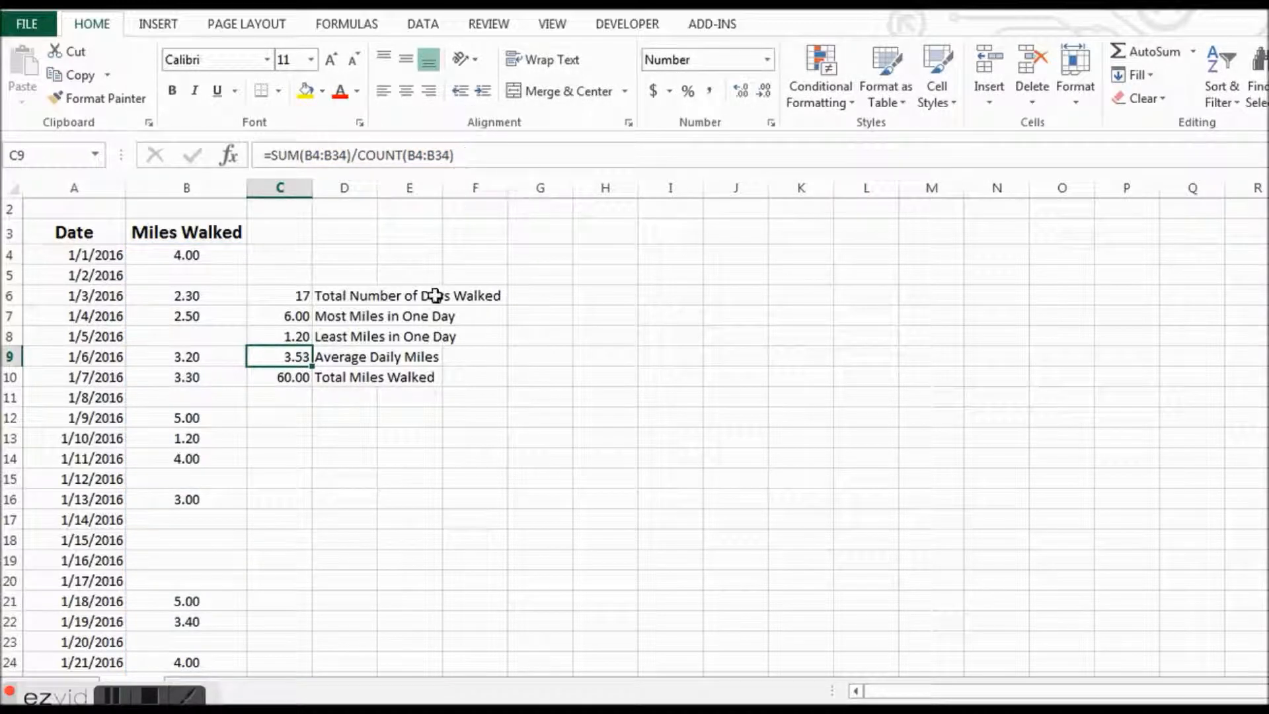
- Enter the comparison formula =SUM(B4:B34)/31 in D13 to average the miles over all 31 days, and reselect that cell
click(344, 438)
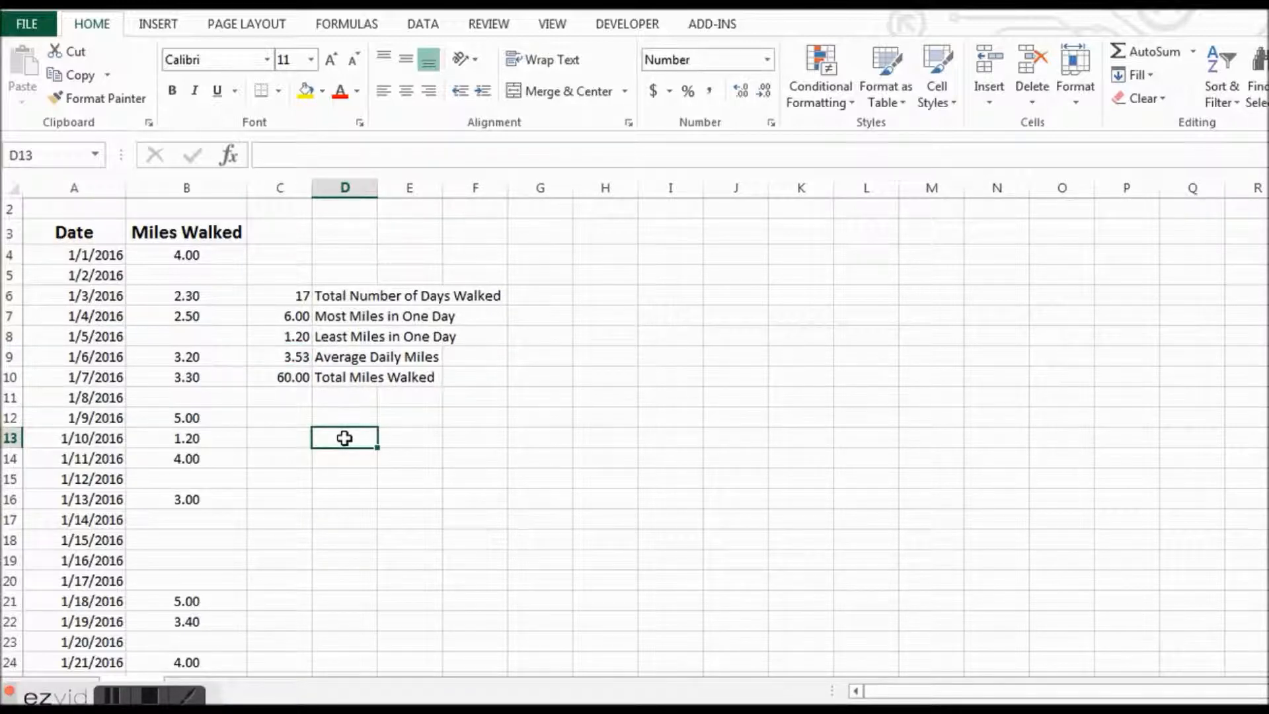
text(=sum)
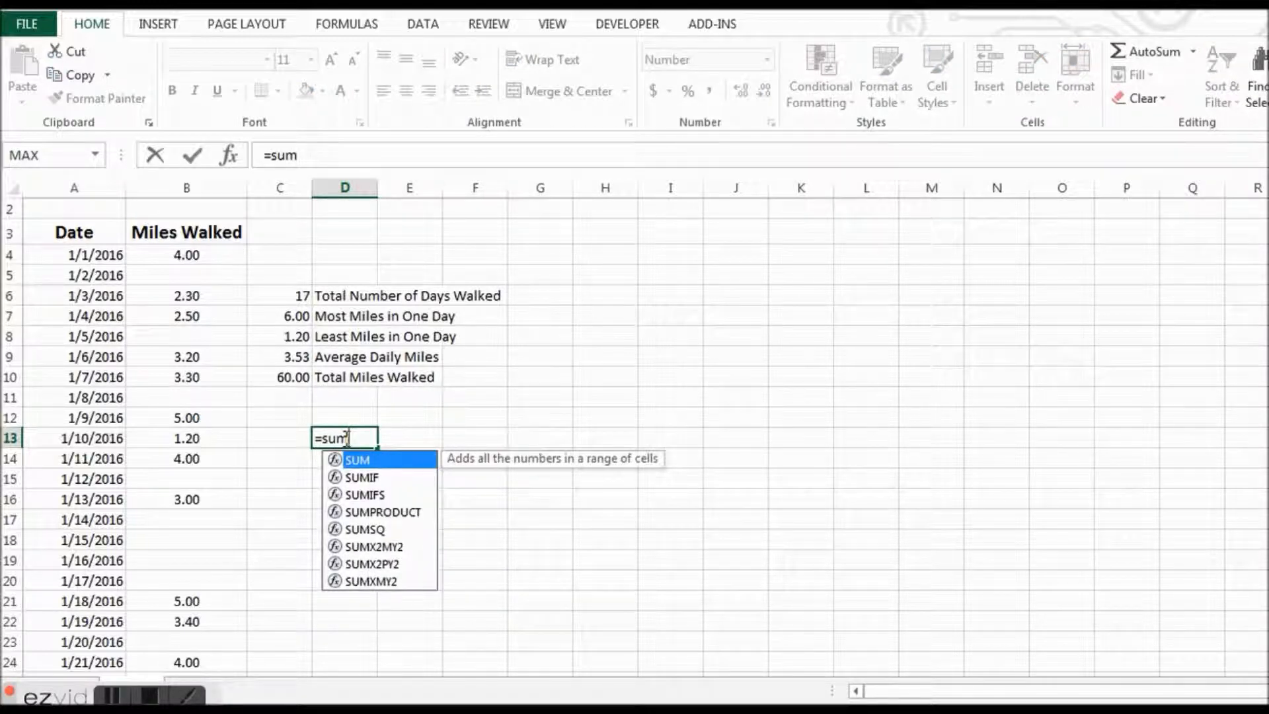
text(()
click(218, 257)
drag(218, 257, 191, 639)
text())
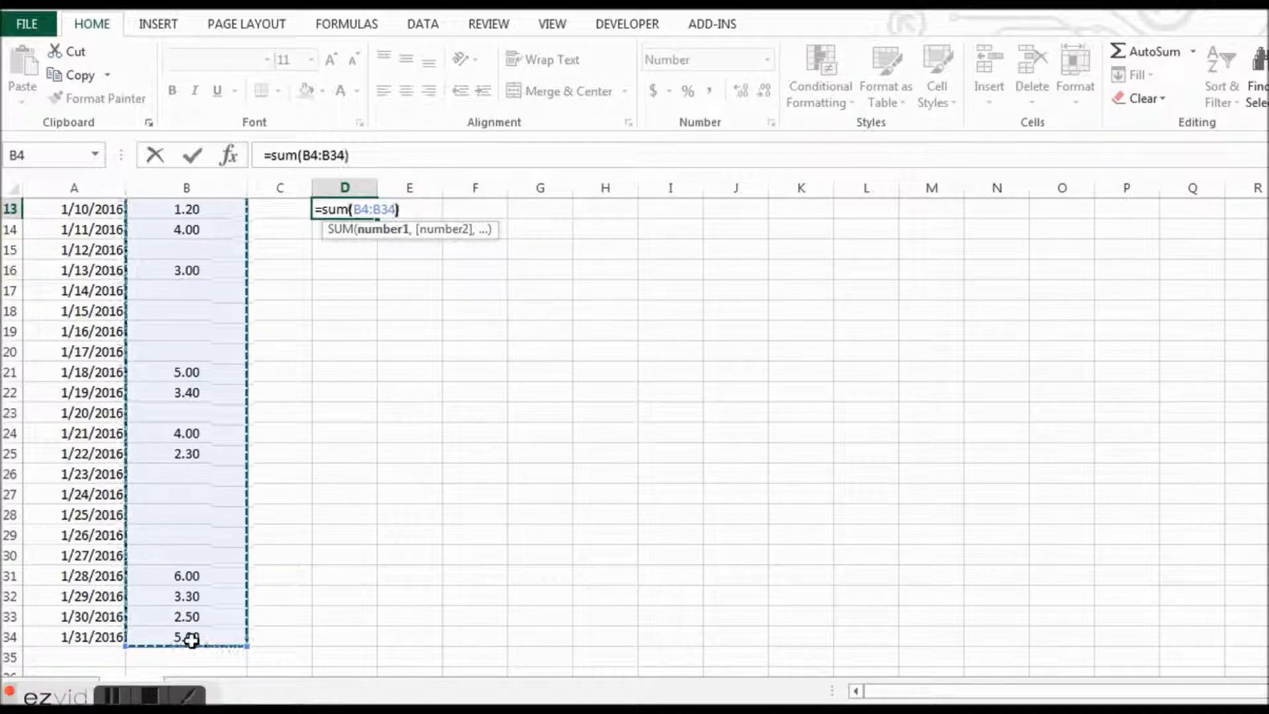
text(/31)
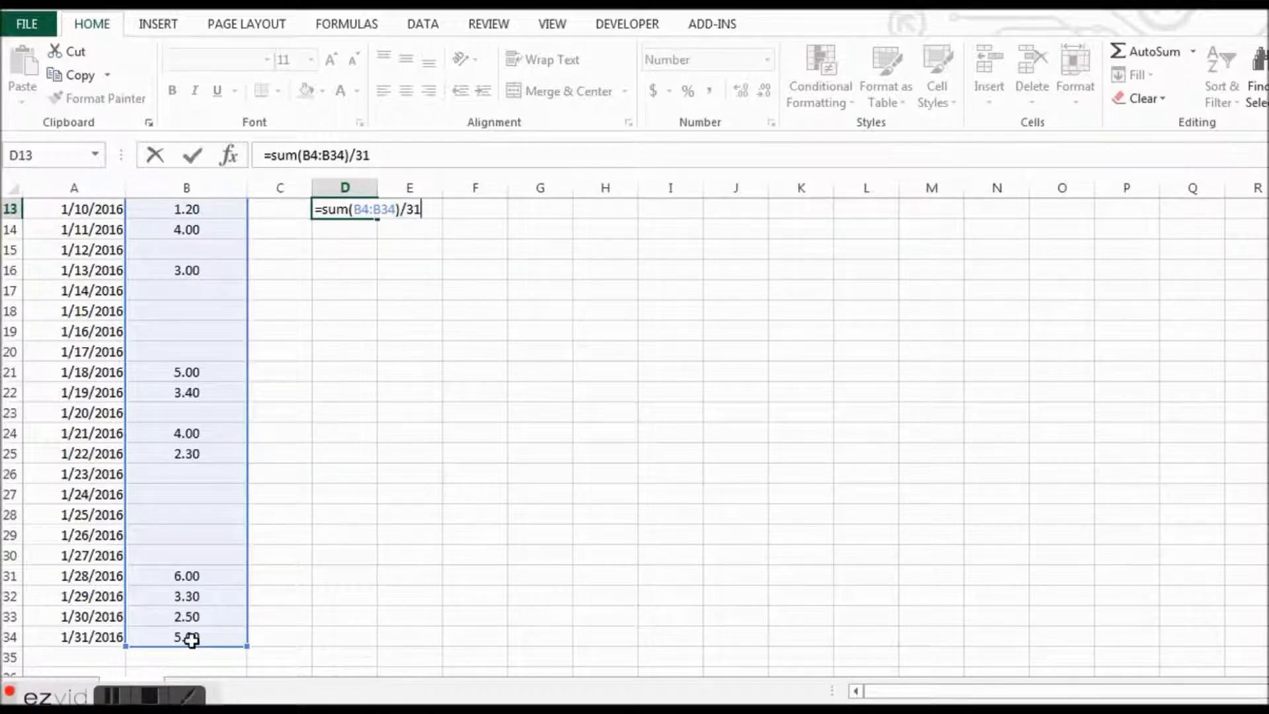
key(Return)
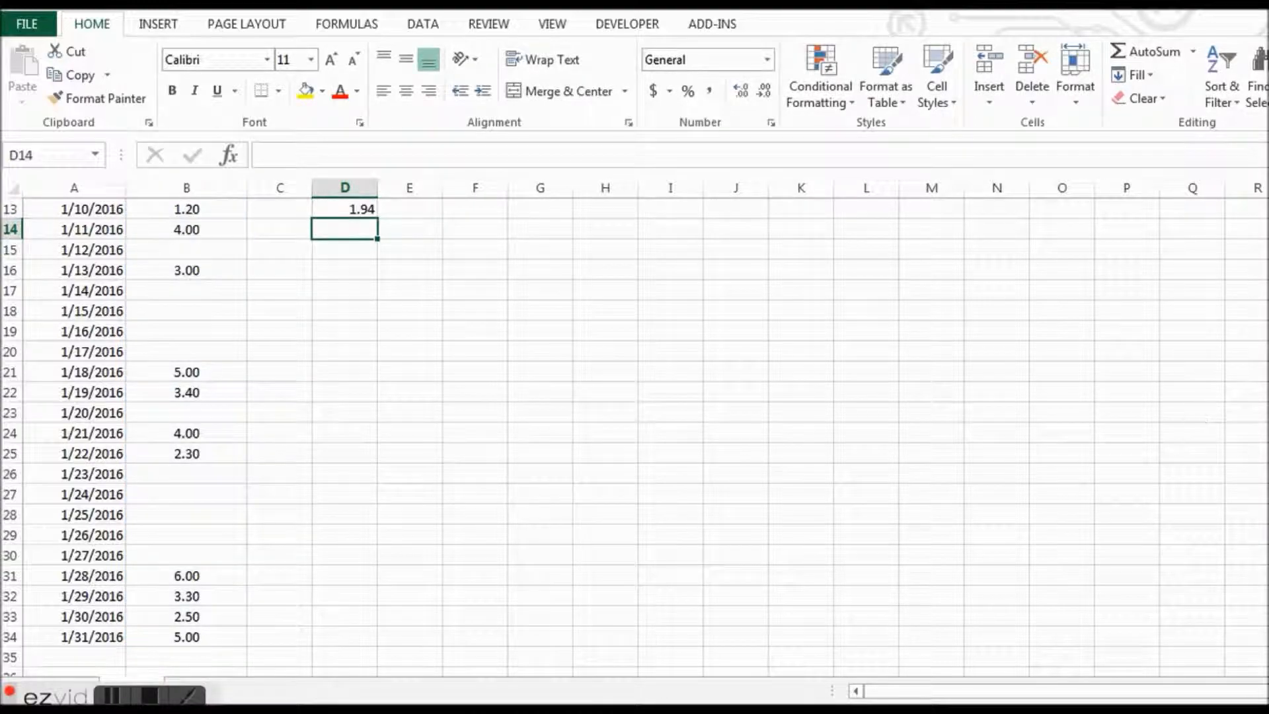
scroll(512, 348, up, 3)
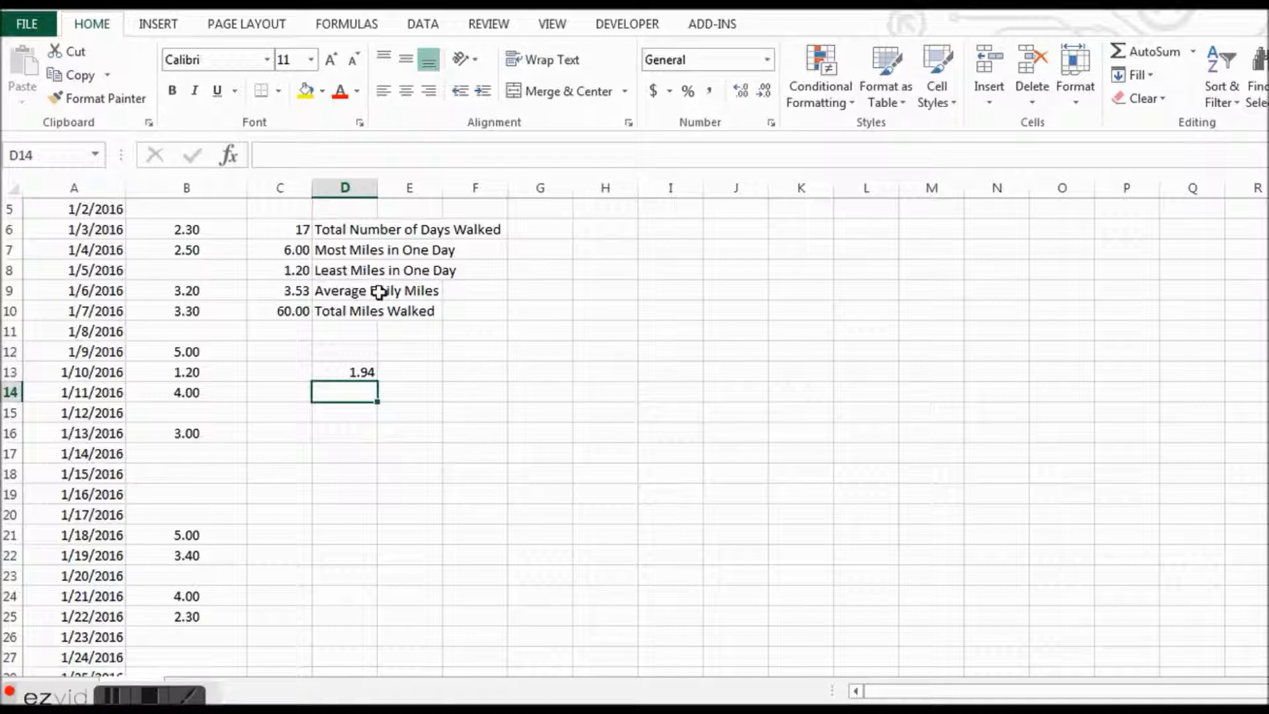
click(349, 373)
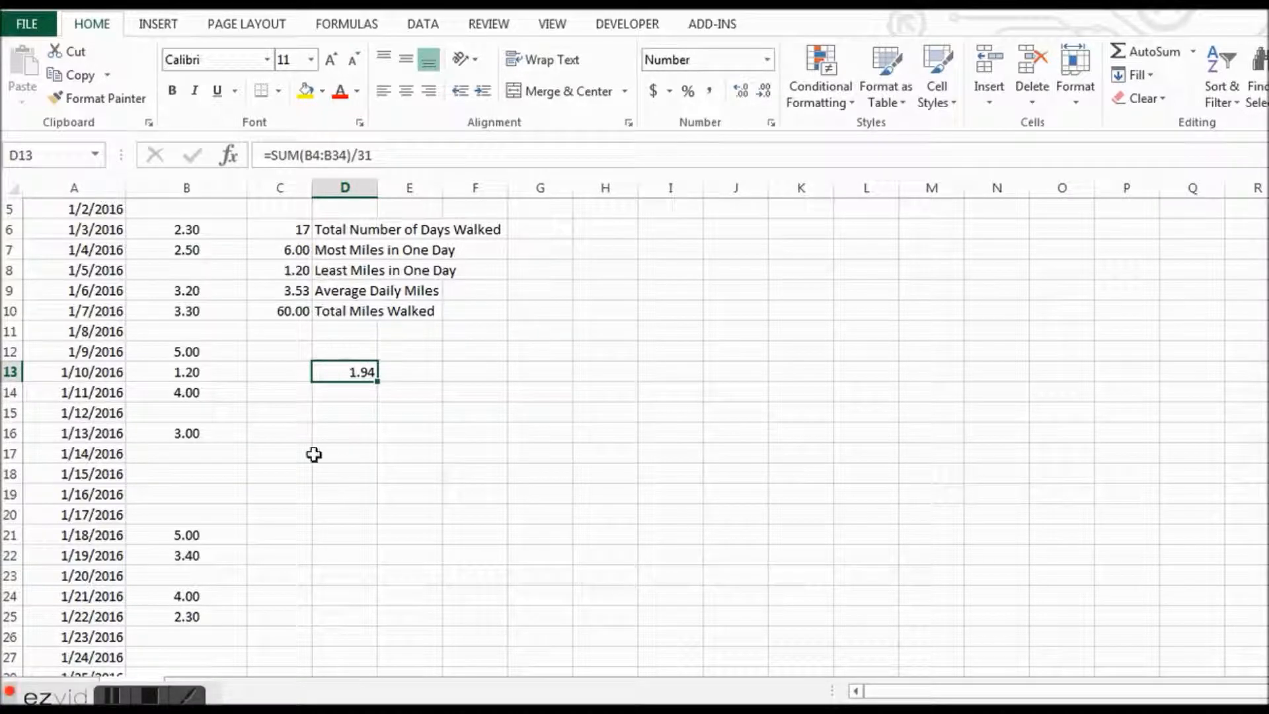